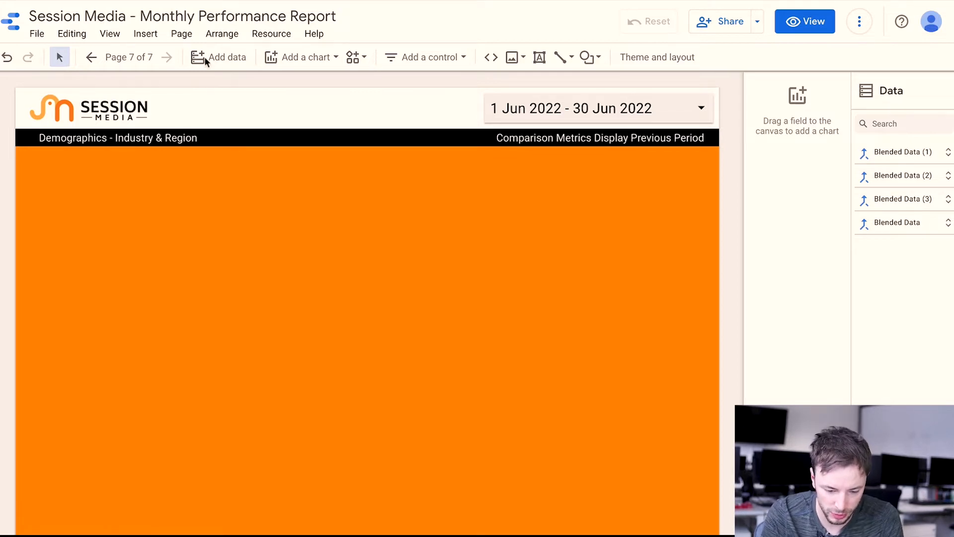
Connect the Session Media Google Ads account to the report as a data source using Overall Account Fields.
click(228, 61)
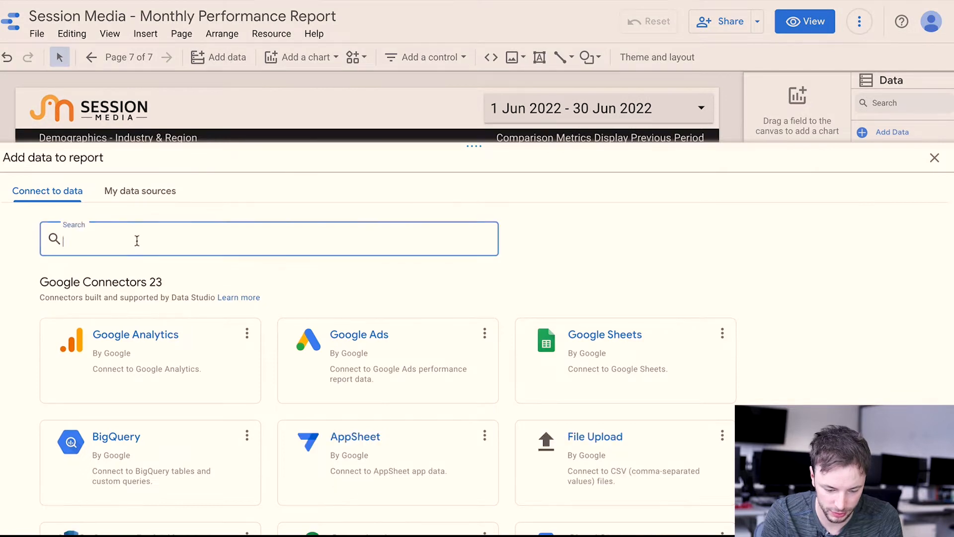
text(google ads)
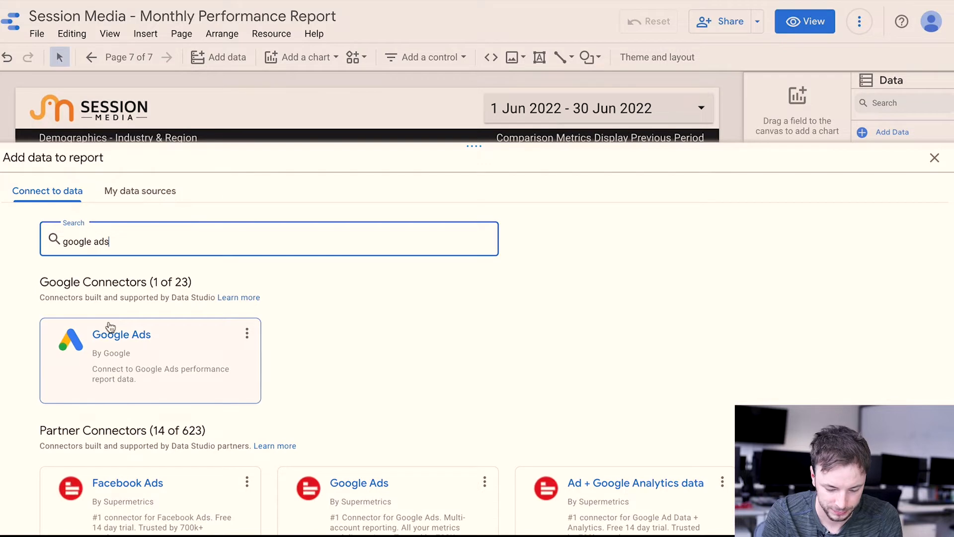
scroll(215, 332, down, 1)
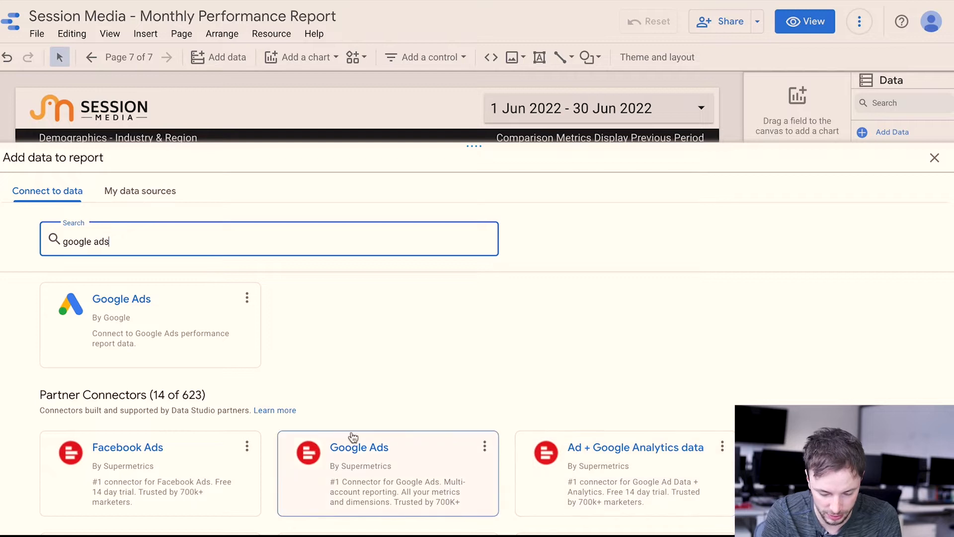
click(157, 315)
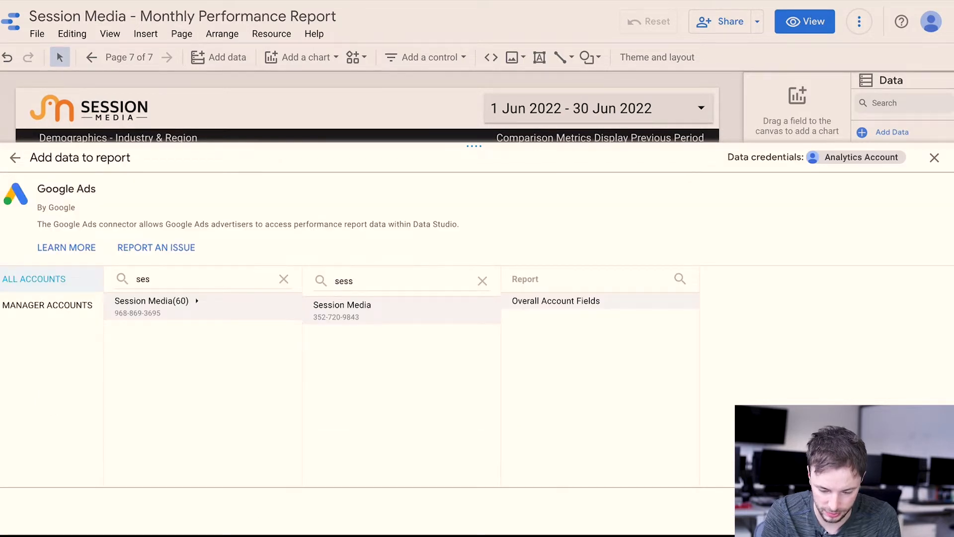
click(923, 511)
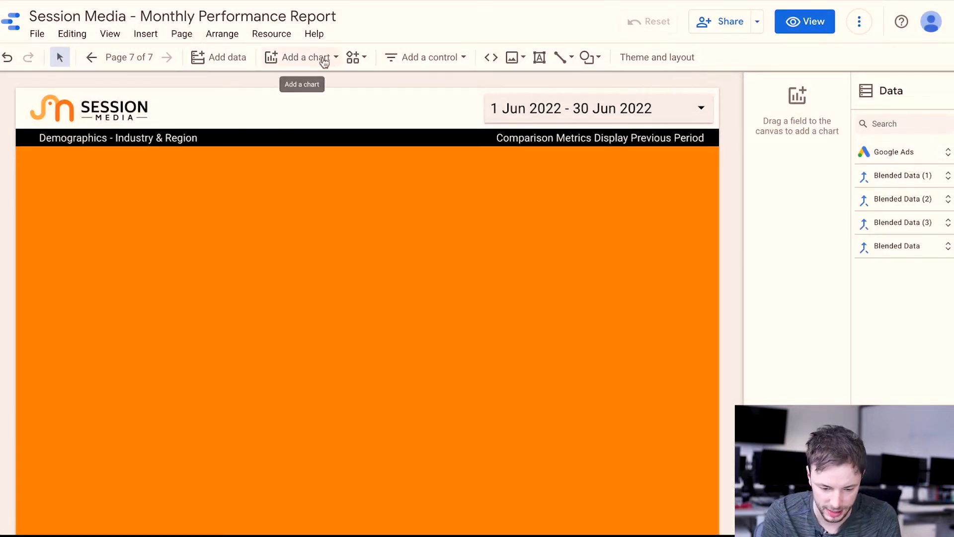
click(226, 59)
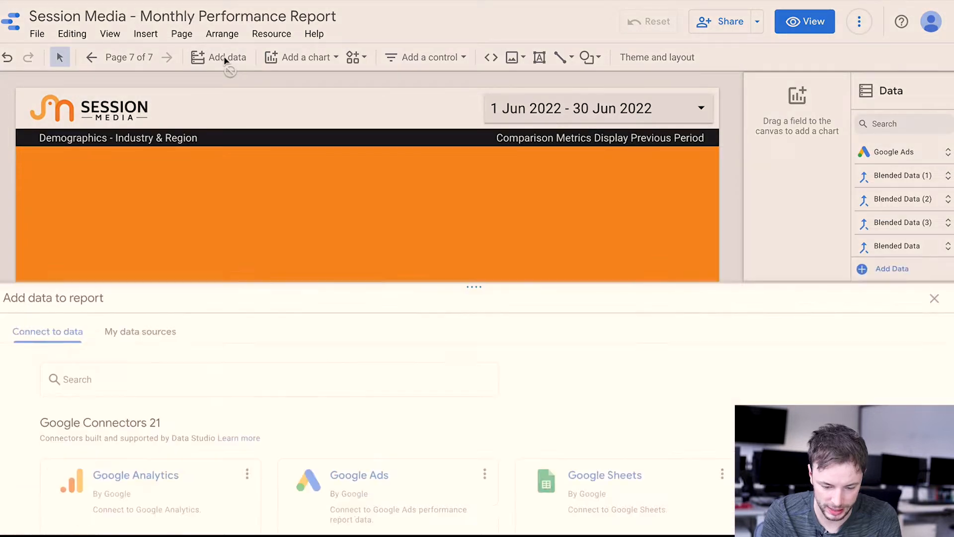
click(148, 243)
text(search)
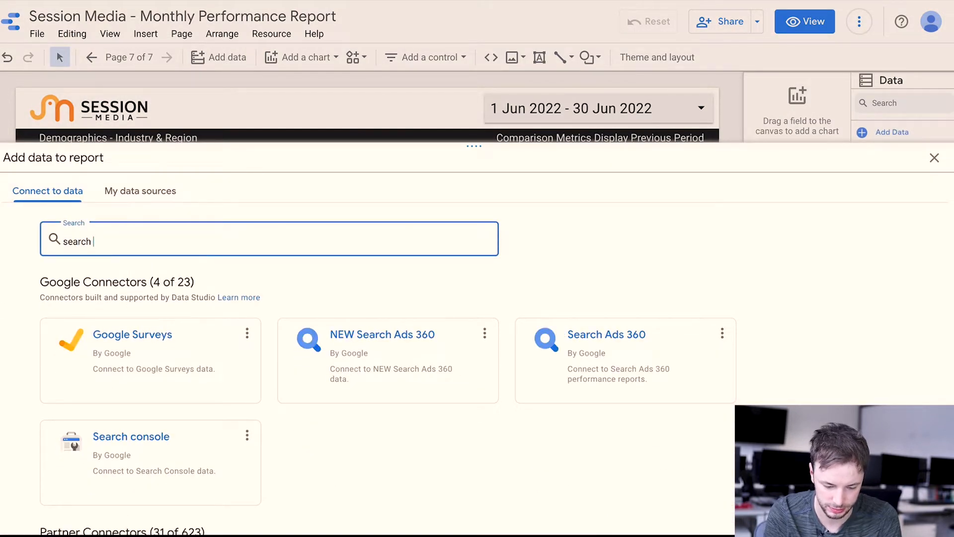
click(115, 502)
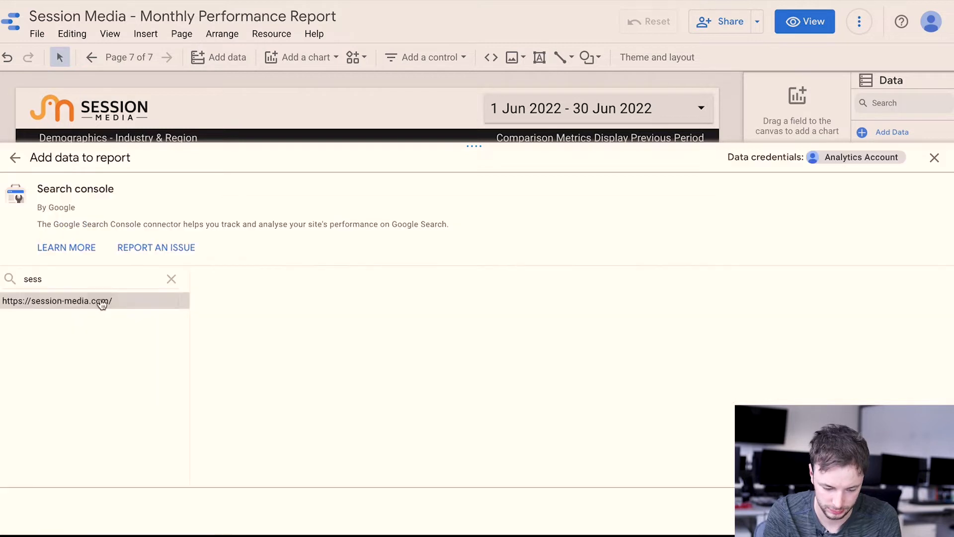
click(103, 302)
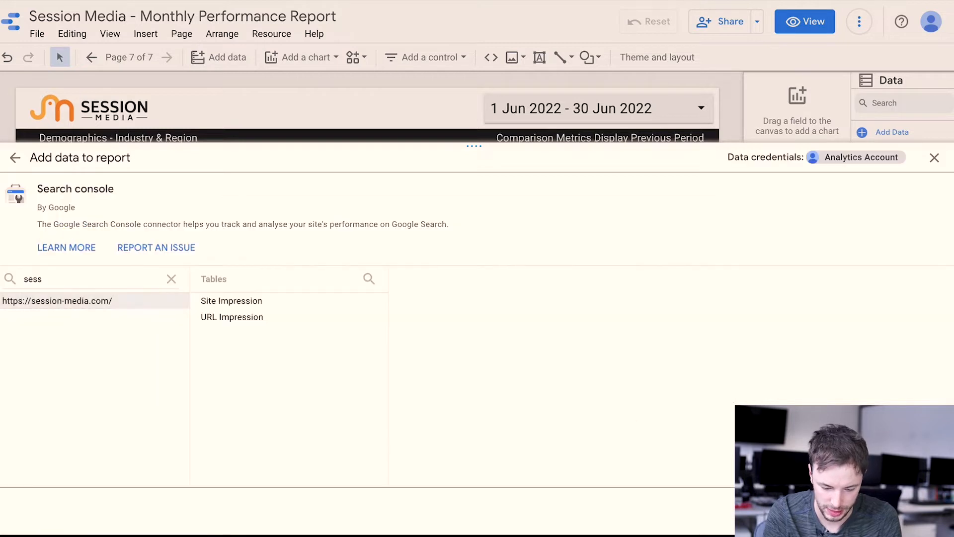
click(308, 303)
click(445, 304)
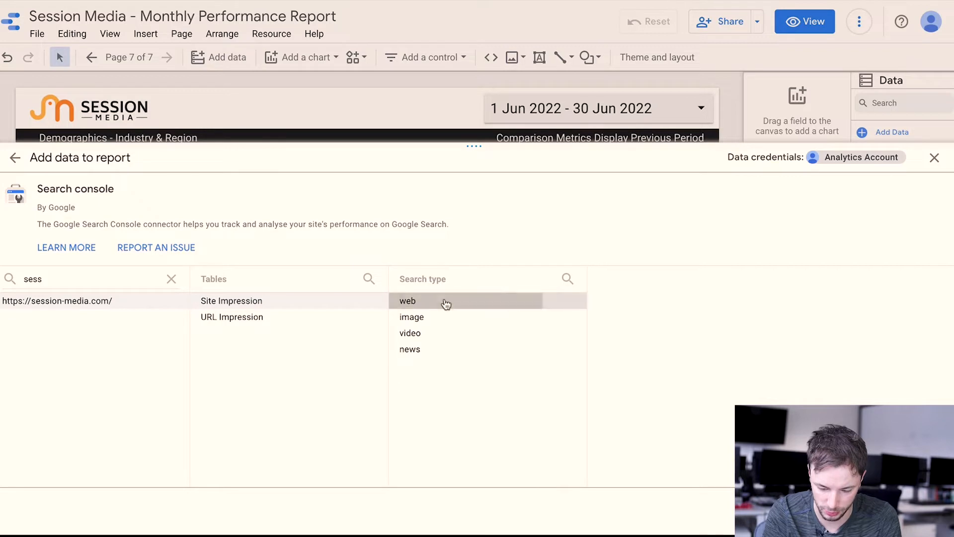
click(923, 511)
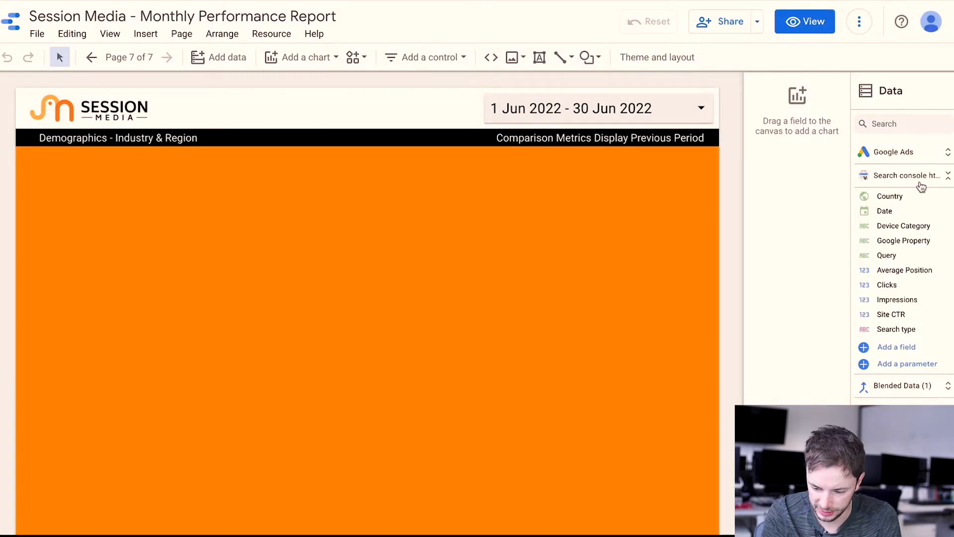
Find the Google Ads Search term field and place it on the report page as a new table.
click(921, 183)
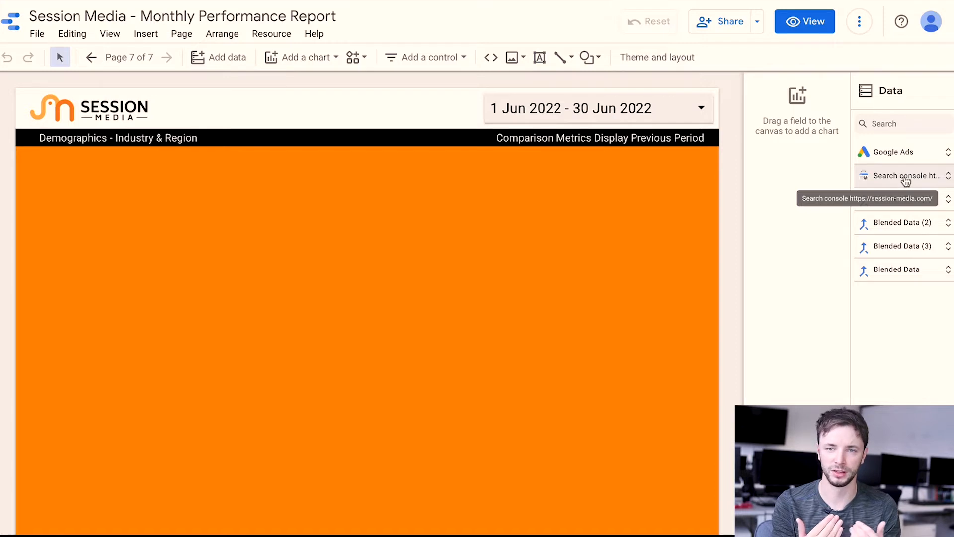
click(888, 158)
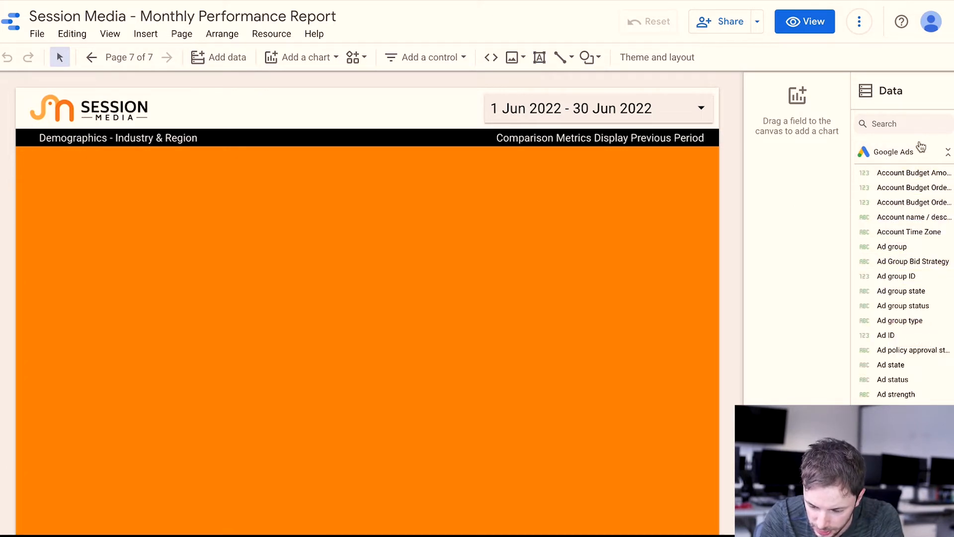
click(901, 124)
text(search)
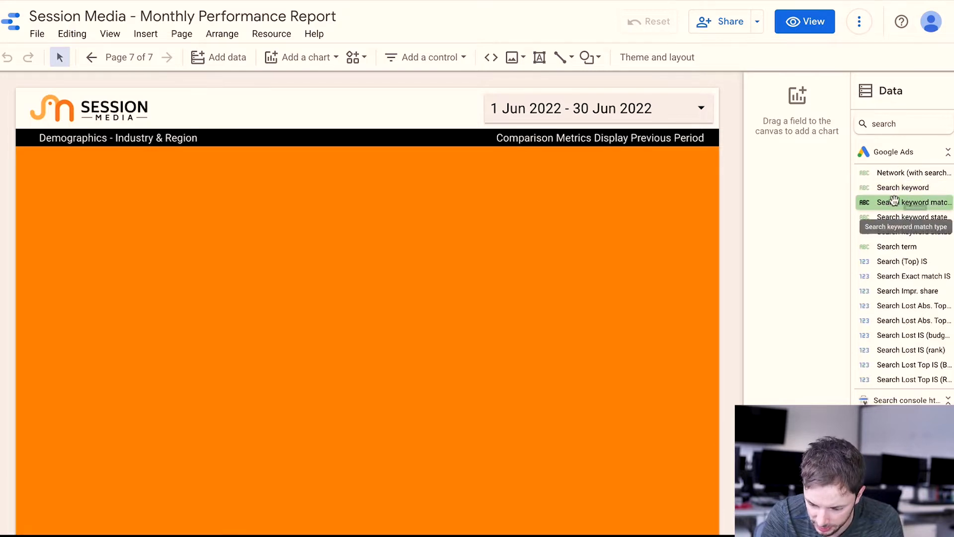
drag(887, 247, 243, 211)
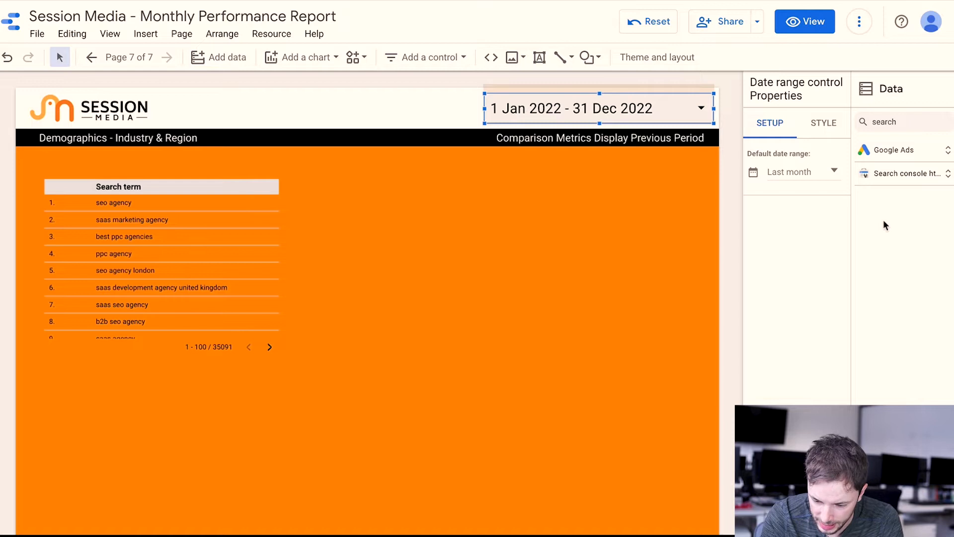
Add the Google Ads Impressions field as a metric to the Search term table.
click(151, 222)
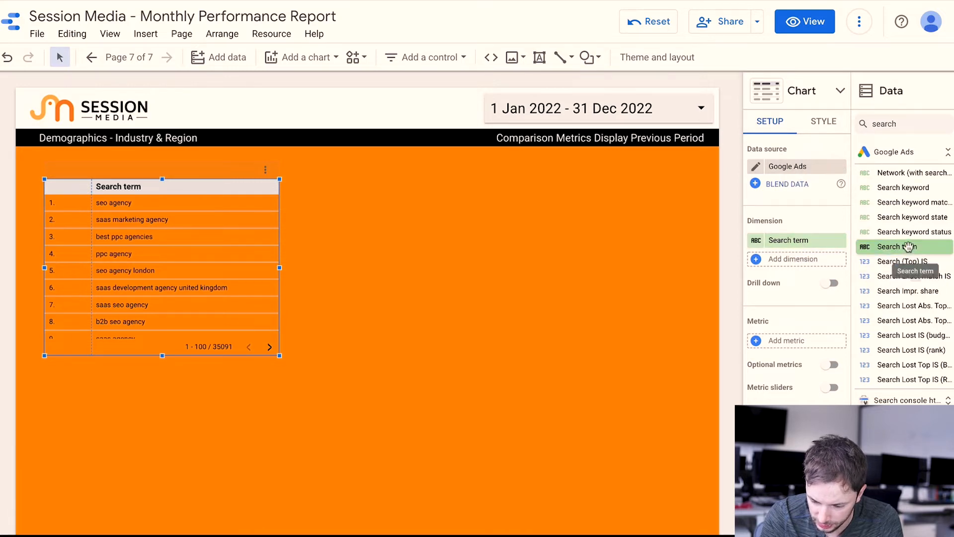
text(sea)
key(BackSpace)
key(BackSpace)
key(BackSpace)
text(impre)
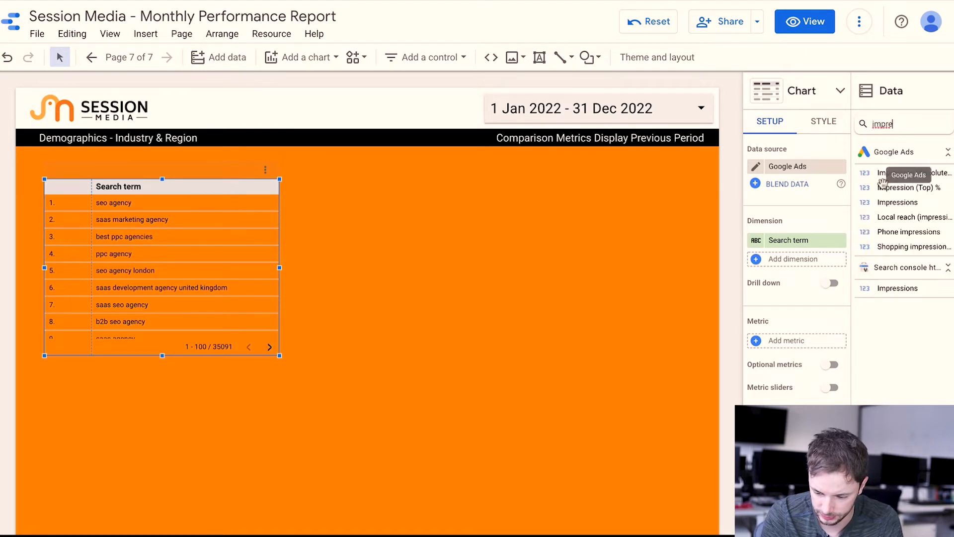
drag(895, 202, 778, 342)
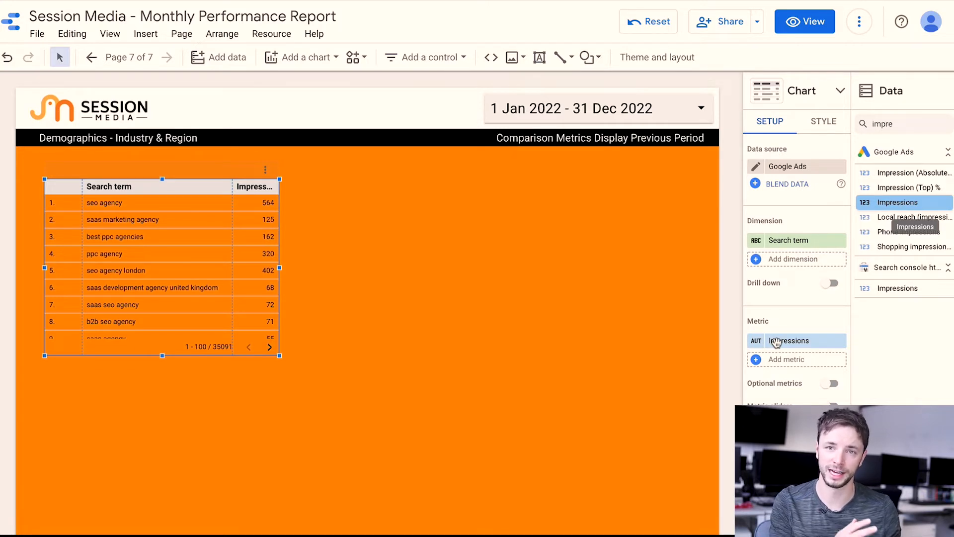
drag(777, 342, 777, 342)
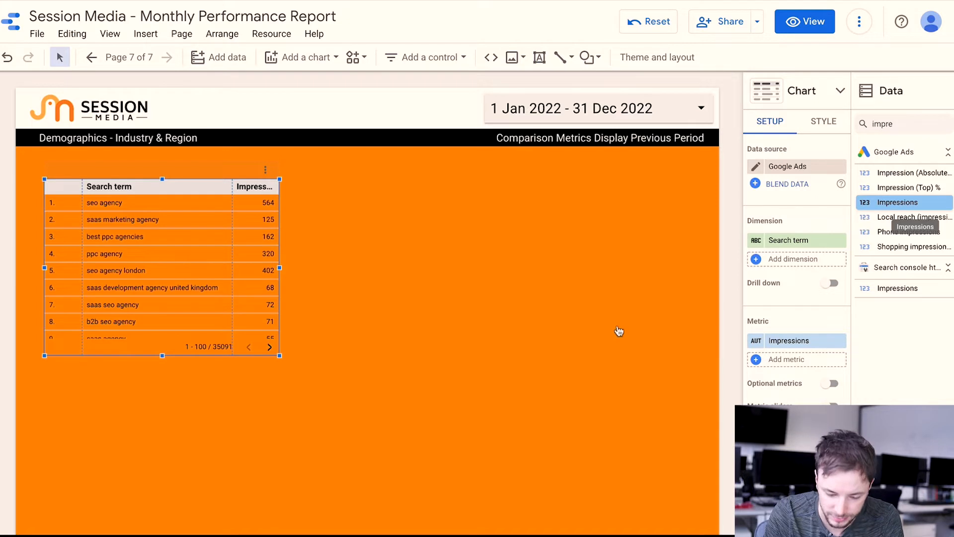
Widen the Search term table so the Impressions heading fits in full.
click(337, 241)
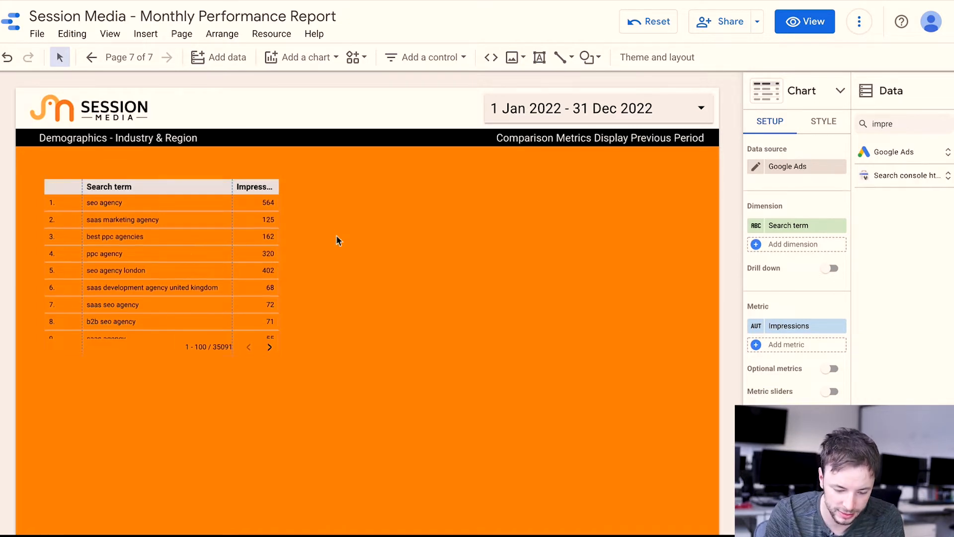
click(187, 252)
drag(280, 268, 297, 268)
drag(246, 227, 238, 227)
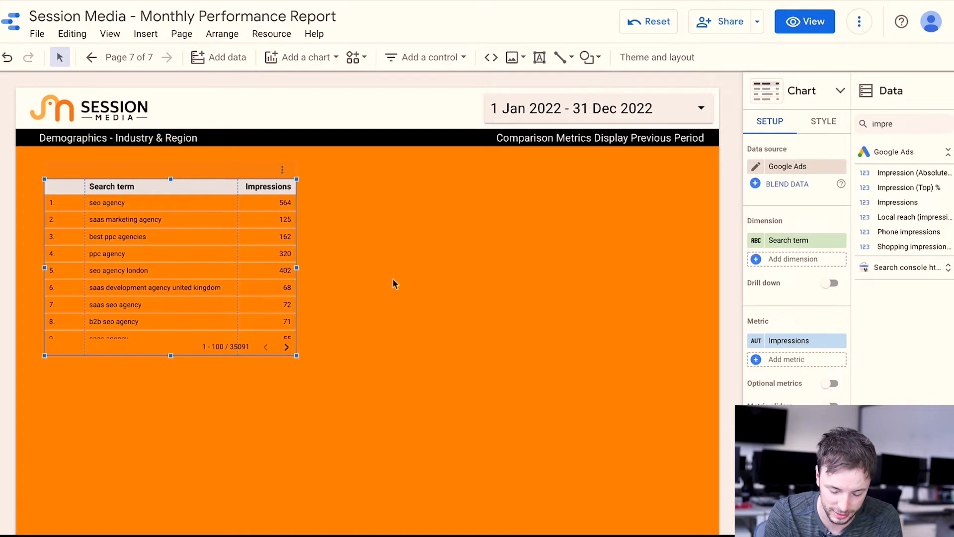
drag(299, 268, 317, 268)
click(363, 211)
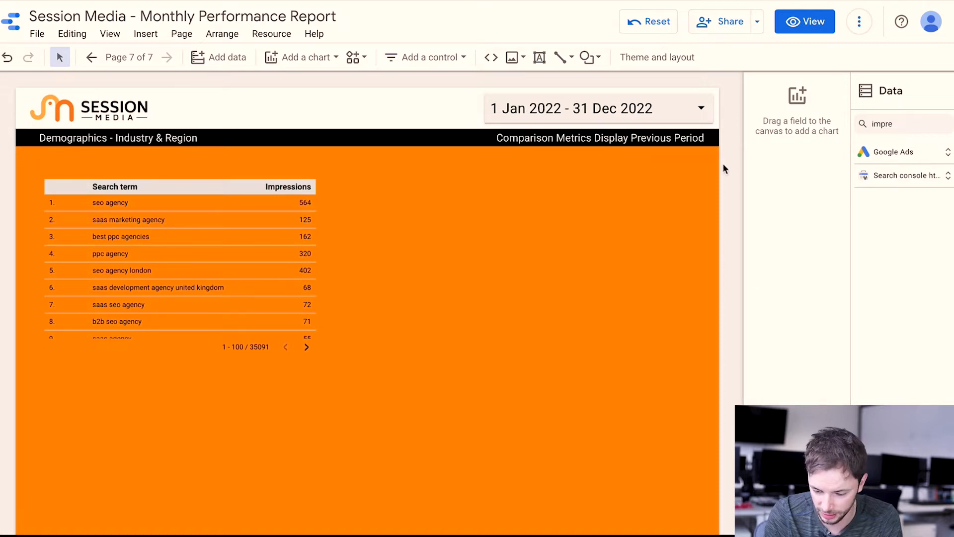
Clear the field search and create a second table from the Search Console Query field beside the Search term table.
click(908, 176)
double_click(887, 124)
key(BackSpace)
click(889, 178)
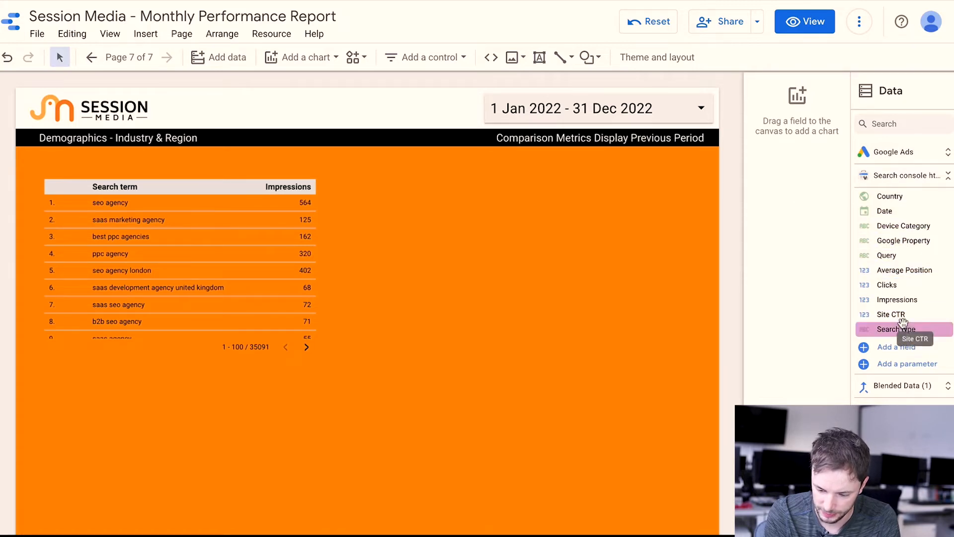
drag(907, 256, 428, 185)
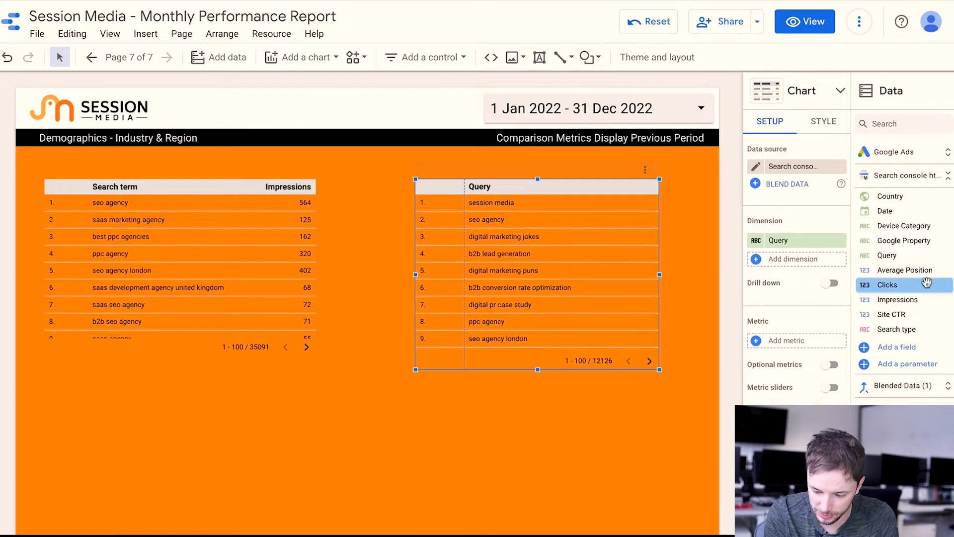
Add the Clicks and Average Position metrics to the Query table and shorten the table slightly.
drag(888, 285, 807, 347)
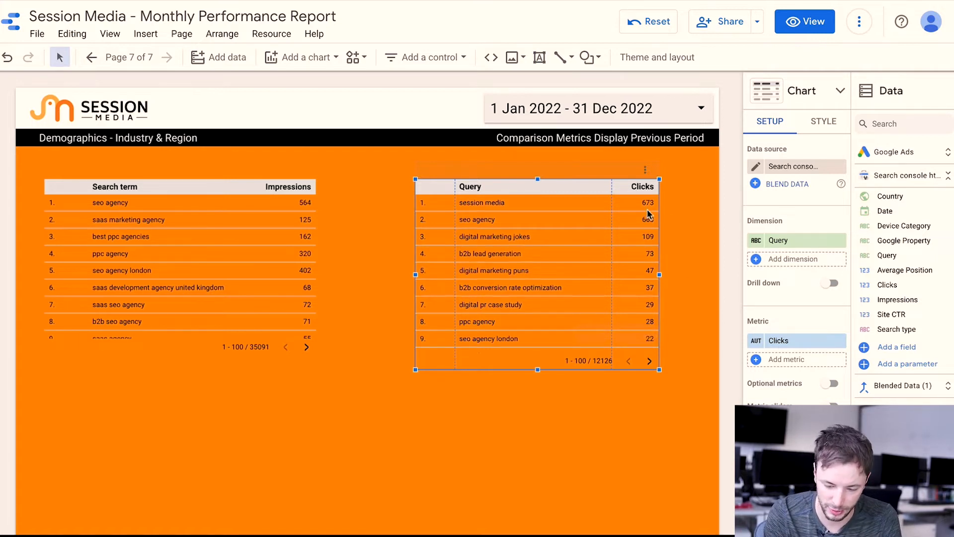
drag(591, 243, 589, 243)
drag(537, 370, 541, 351)
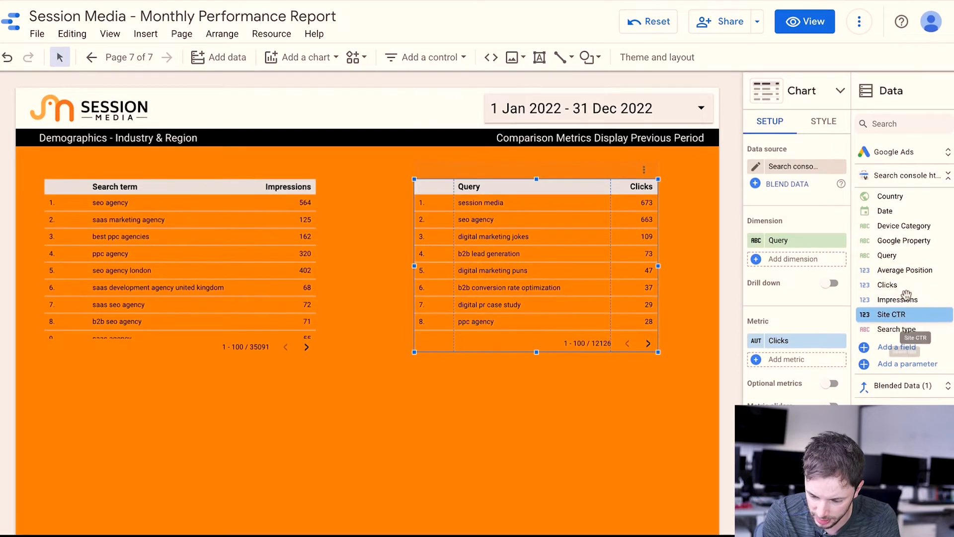
drag(908, 272, 793, 361)
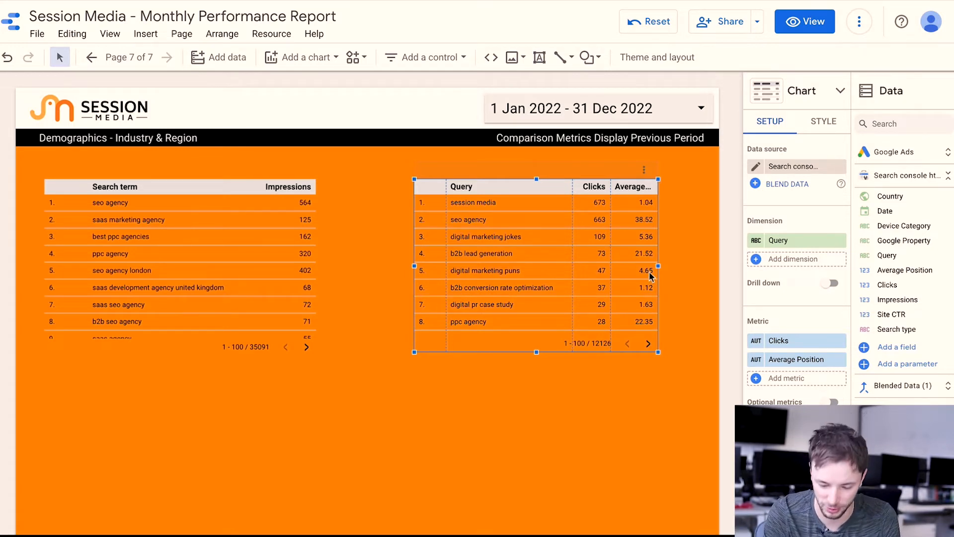
Reposition the Query table within the free half of the page and make it slightly taller.
drag(660, 266, 660, 267)
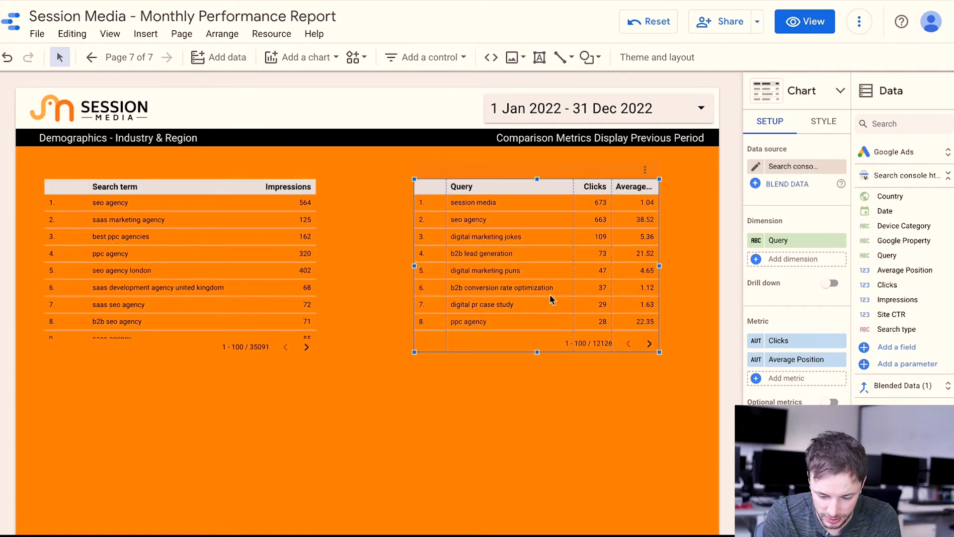
drag(563, 237, 584, 237)
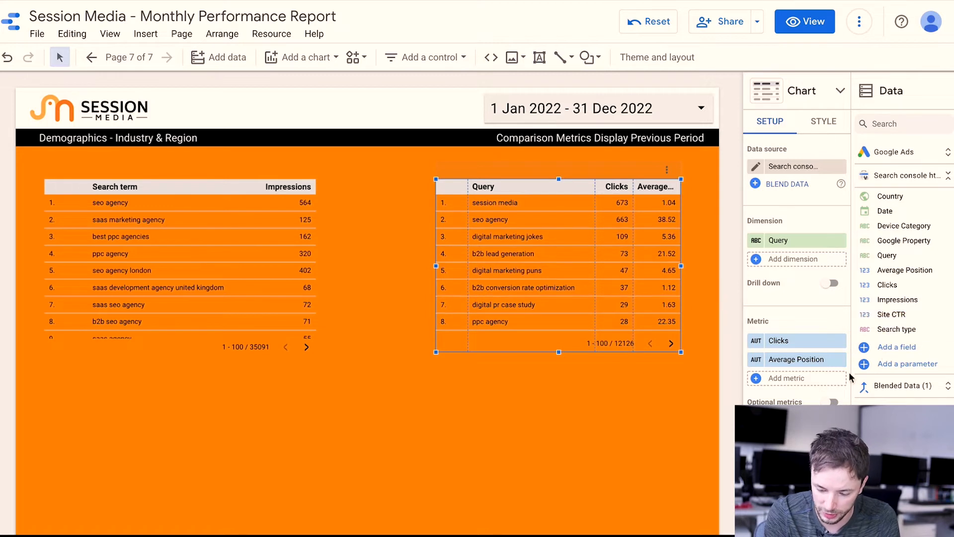
scroll(797, 386, down, 1)
scroll(795, 387, down, 10)
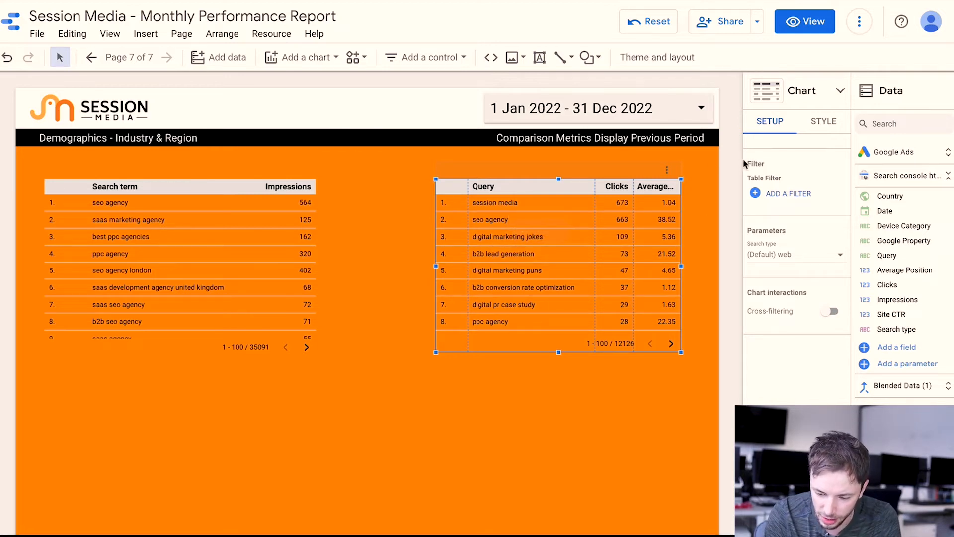
click(729, 125)
drag(537, 220, 527, 220)
drag(548, 352, 548, 358)
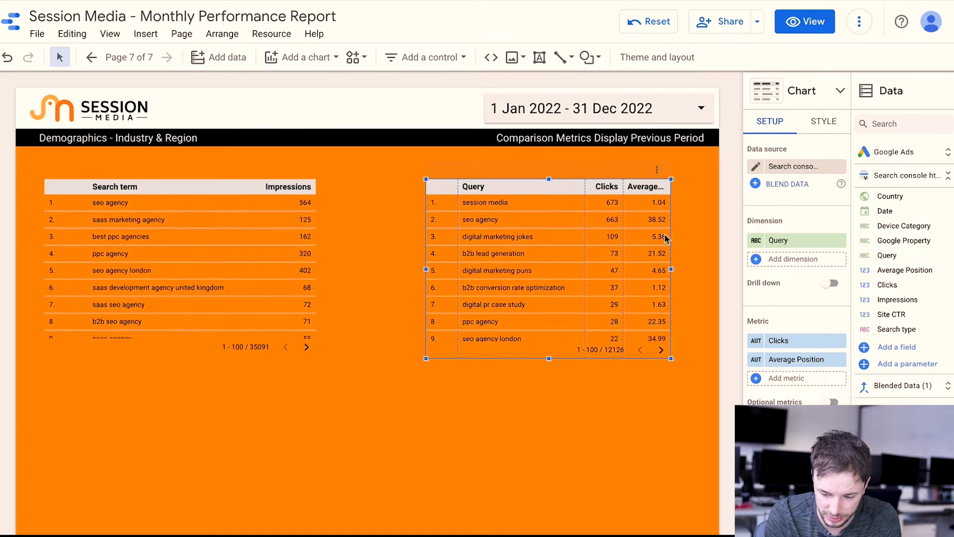
Select the Search term and Query tables together and move them slightly up the page.
click(149, 257)
click(151, 413)
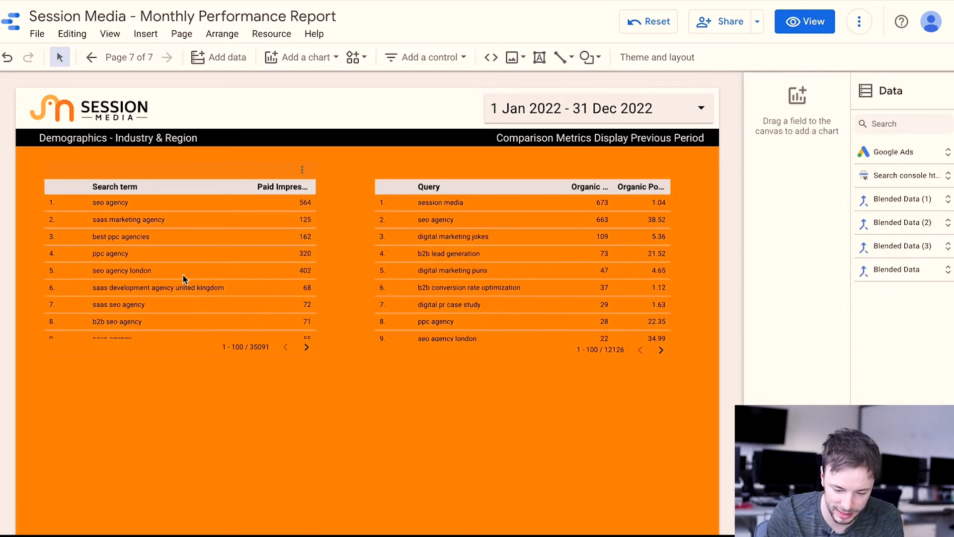
click(473, 254)
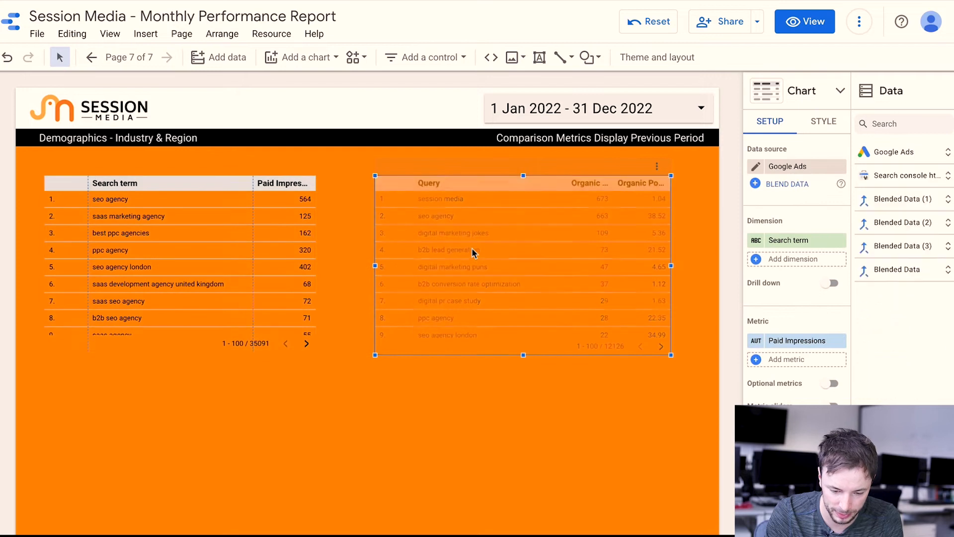
click(219, 405)
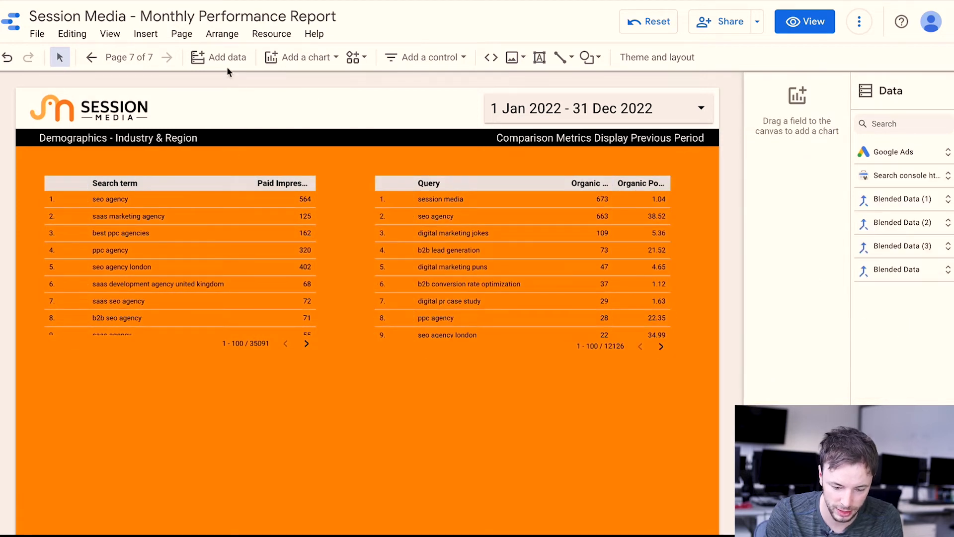
Open the report's blend management and start a new data blend.
click(264, 32)
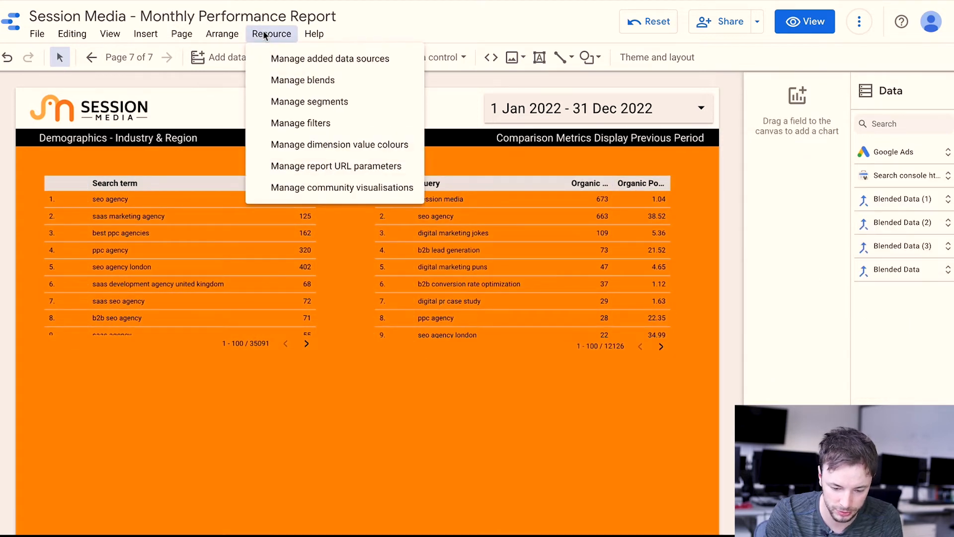
click(273, 81)
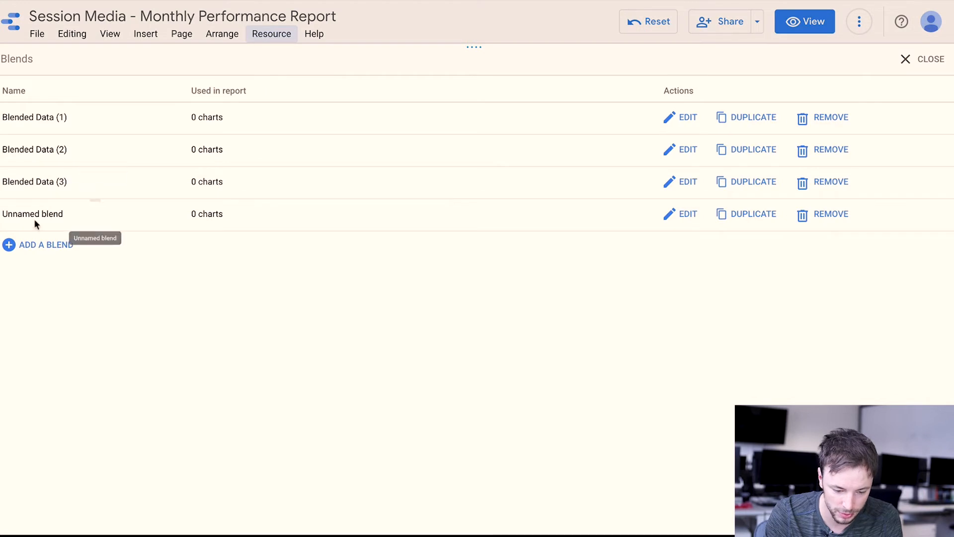
click(31, 245)
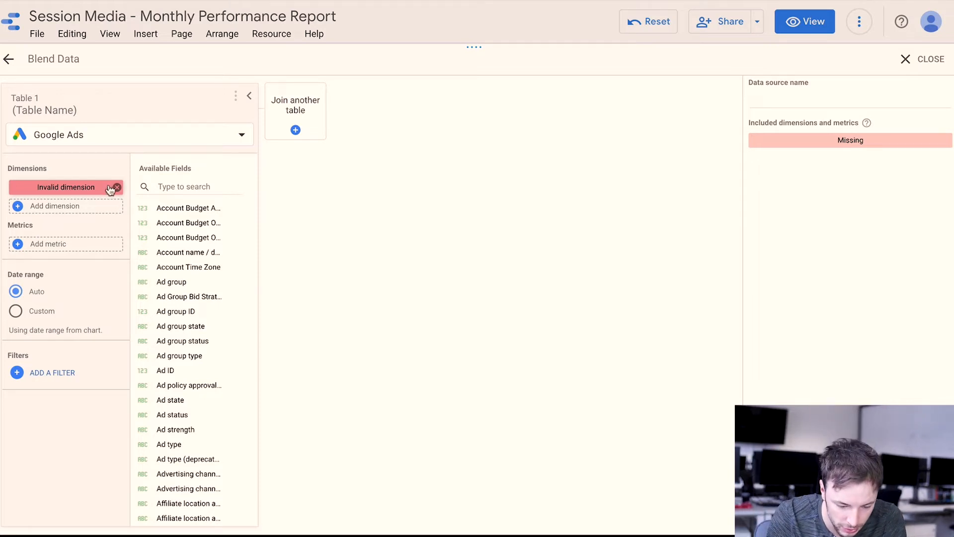
Replace the invalid dimension in the blend's Google Ads table with Search term.
click(116, 188)
scroll(179, 280, down, 15)
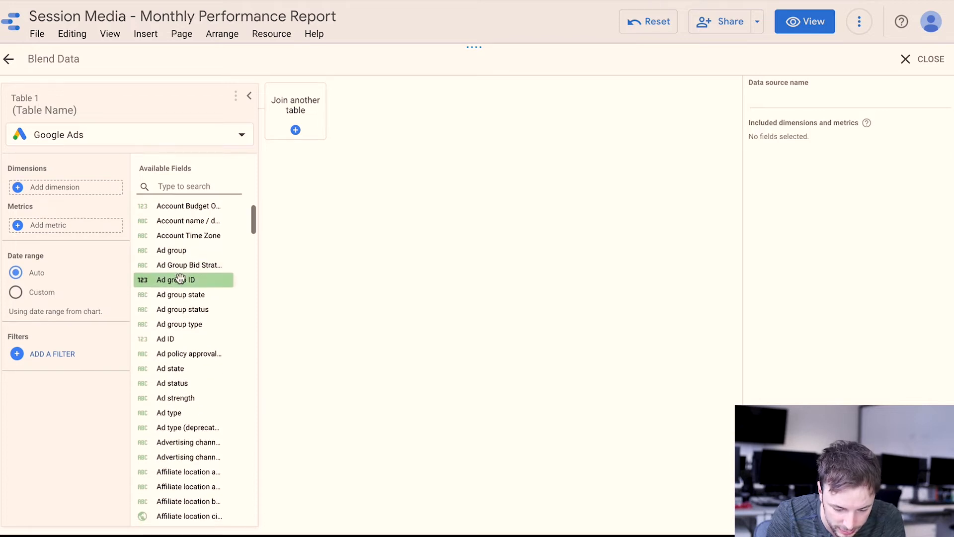
scroll(181, 284, up, 10)
scroll(181, 249, up, 6)
click(164, 186)
text(search)
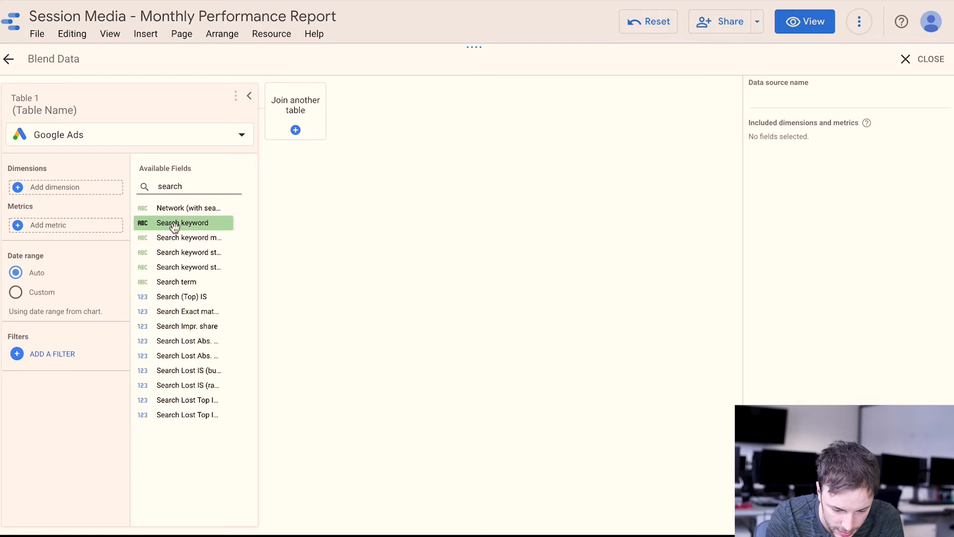
drag(172, 281, 73, 194)
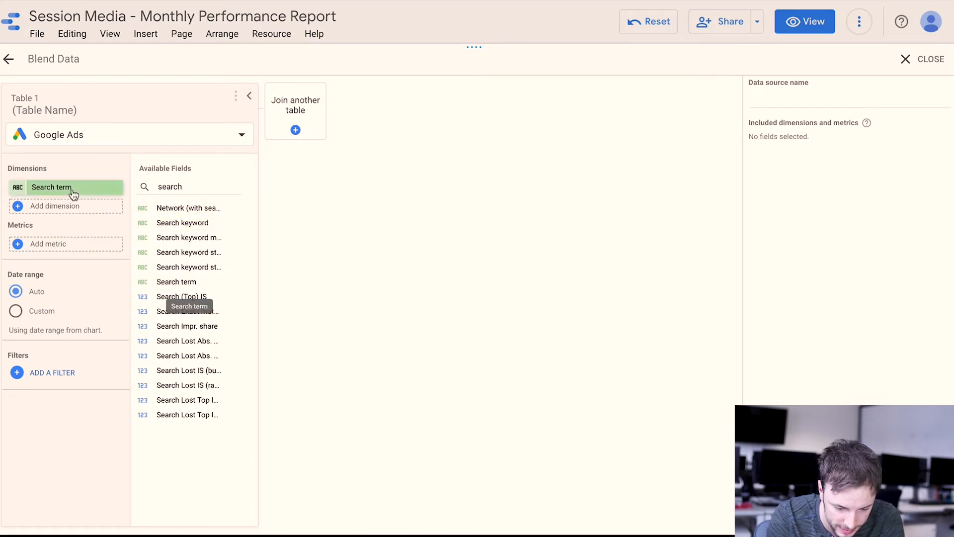
Find the Impressions field in the Google Ads table and add it as a metric.
click(183, 187)
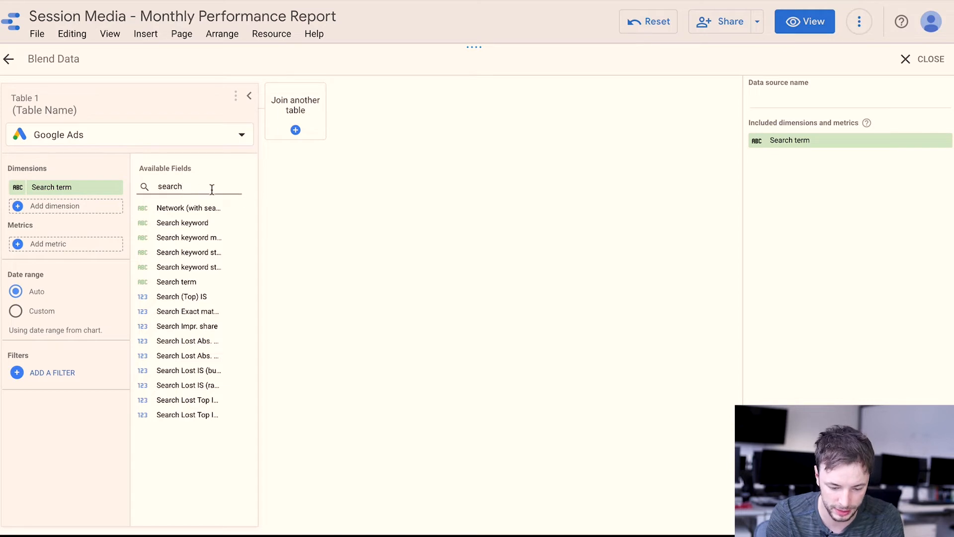
key(BackSpace)
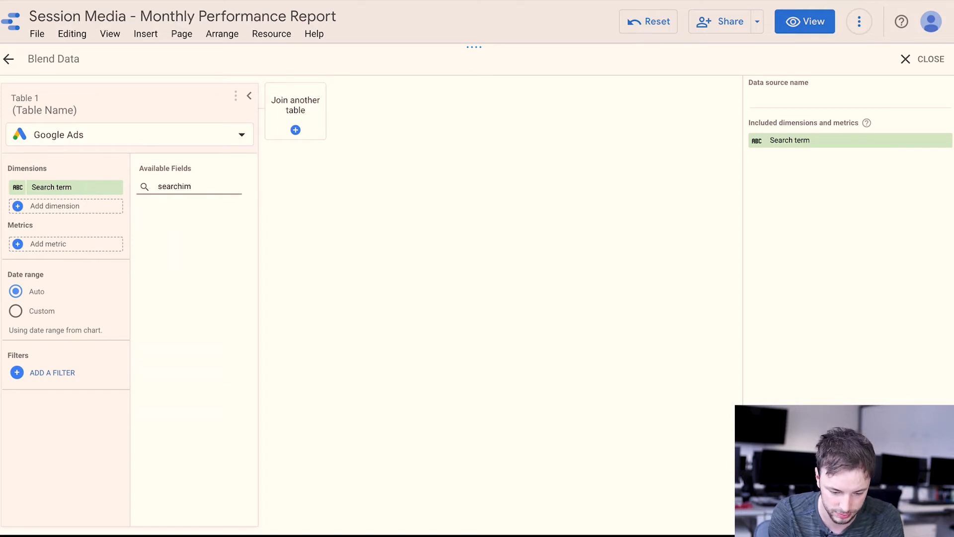
key(BackSpace)
key(BackSpace)
key(BackSpace)
key(BackSpace)
text(i)
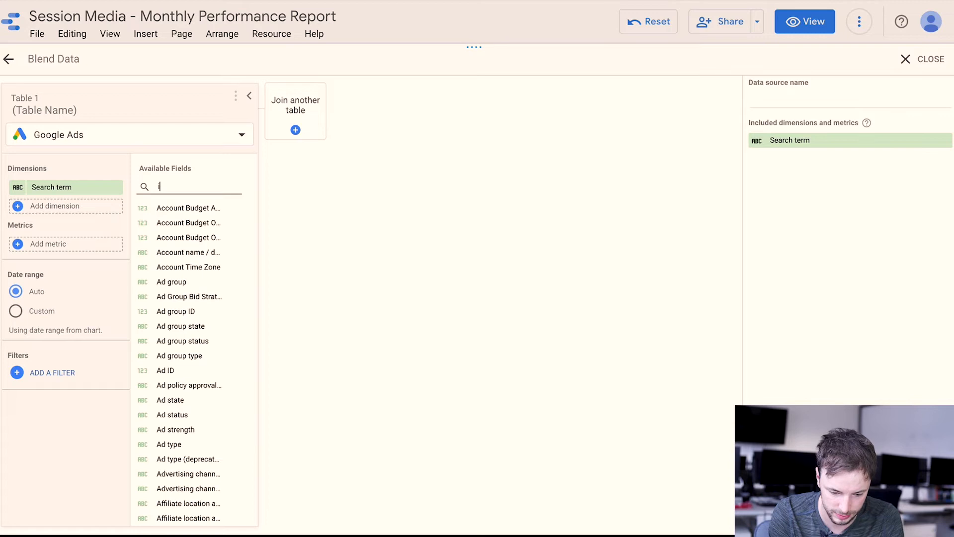
text(mpress)
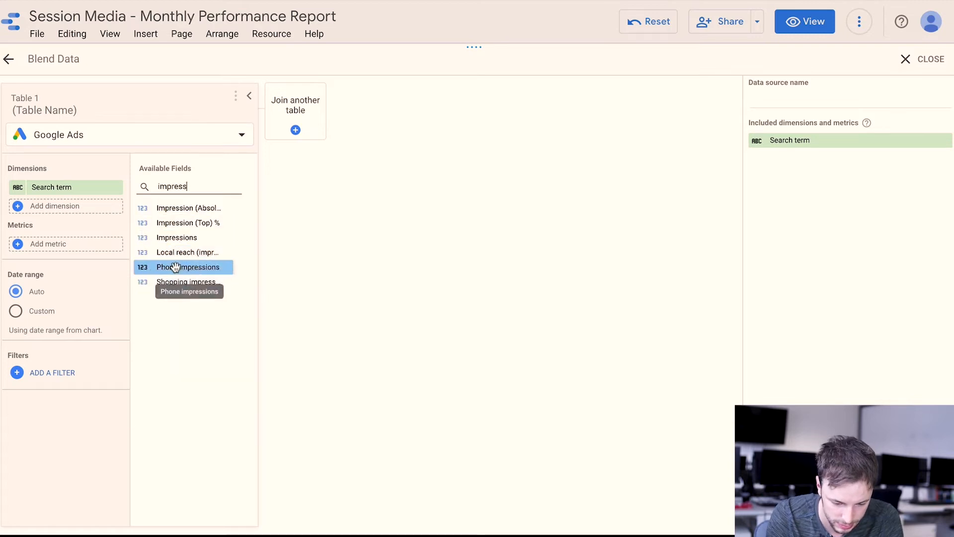
drag(200, 241, 74, 246)
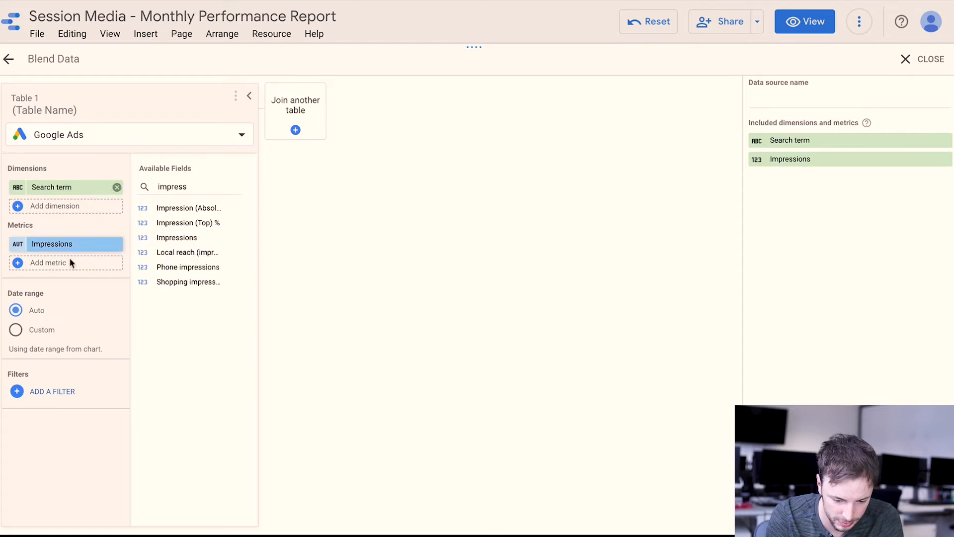
click(296, 129)
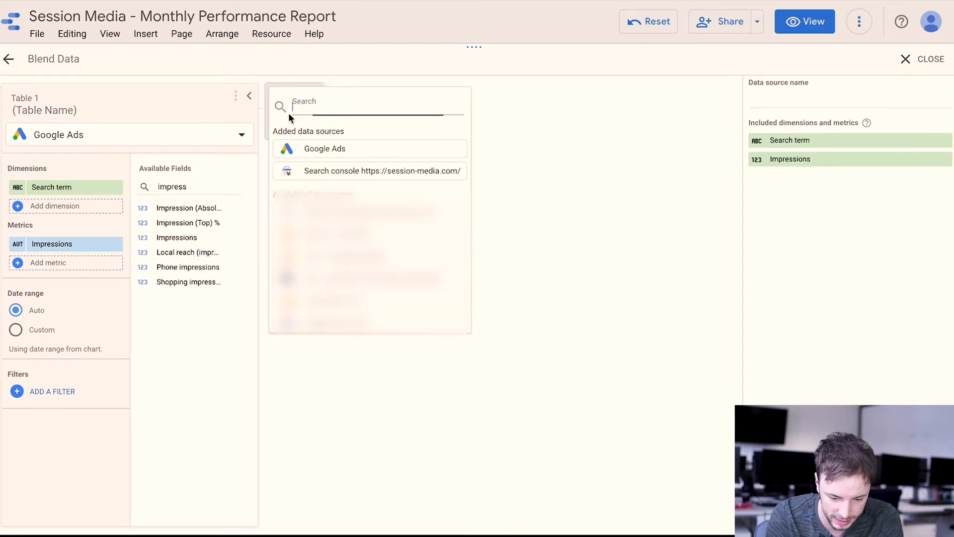
click(325, 151)
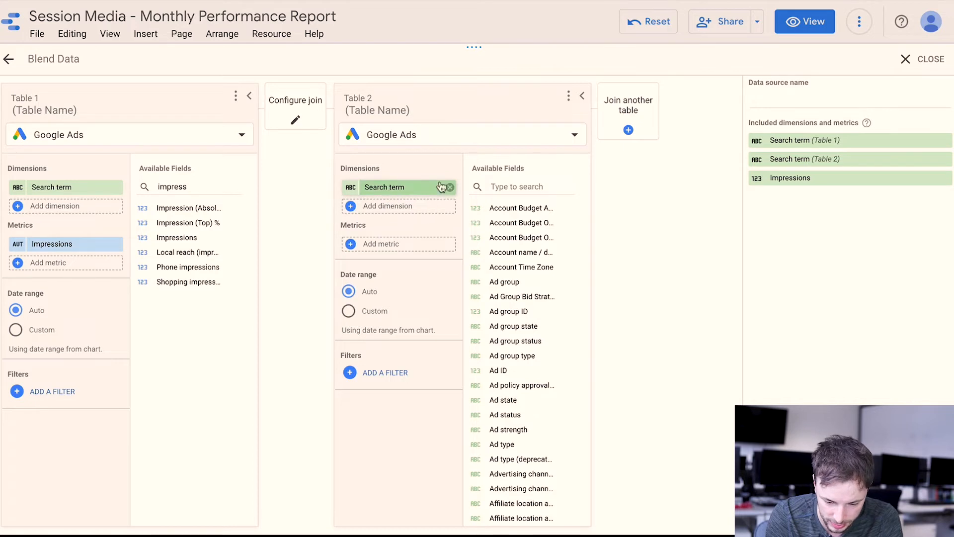
click(405, 141)
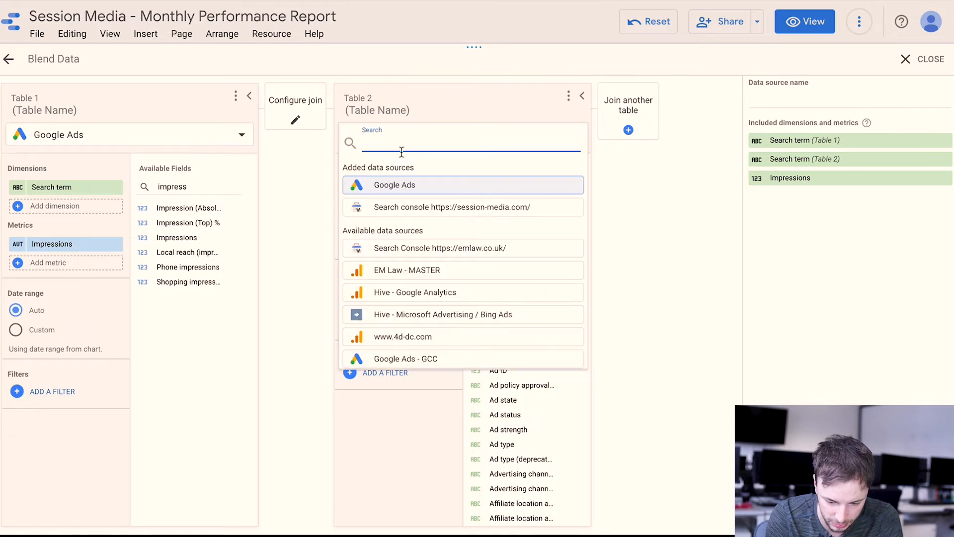
click(392, 203)
Set Query as the Search Console table's dimension and add Average Position and Clicks as its metrics.
click(416, 188)
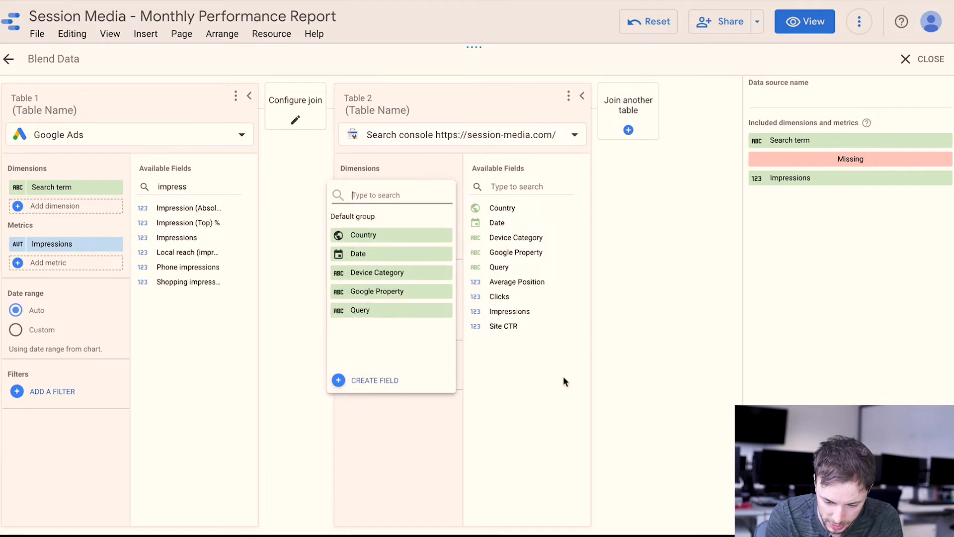
click(389, 312)
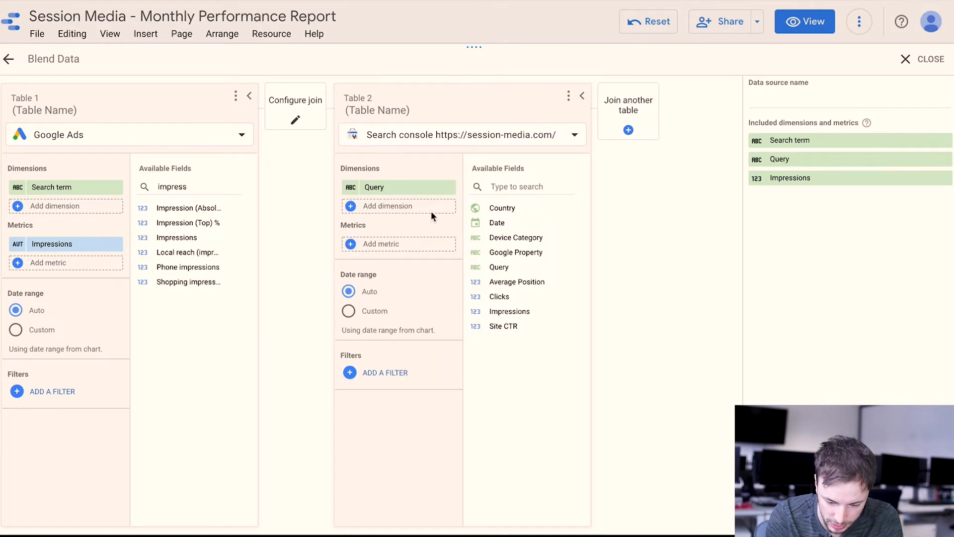
drag(514, 277, 413, 244)
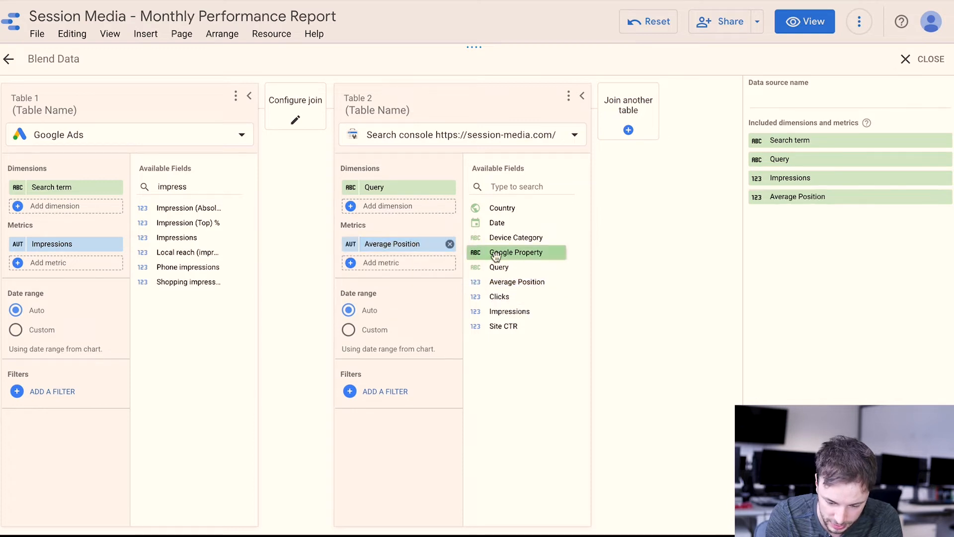
drag(505, 296, 403, 264)
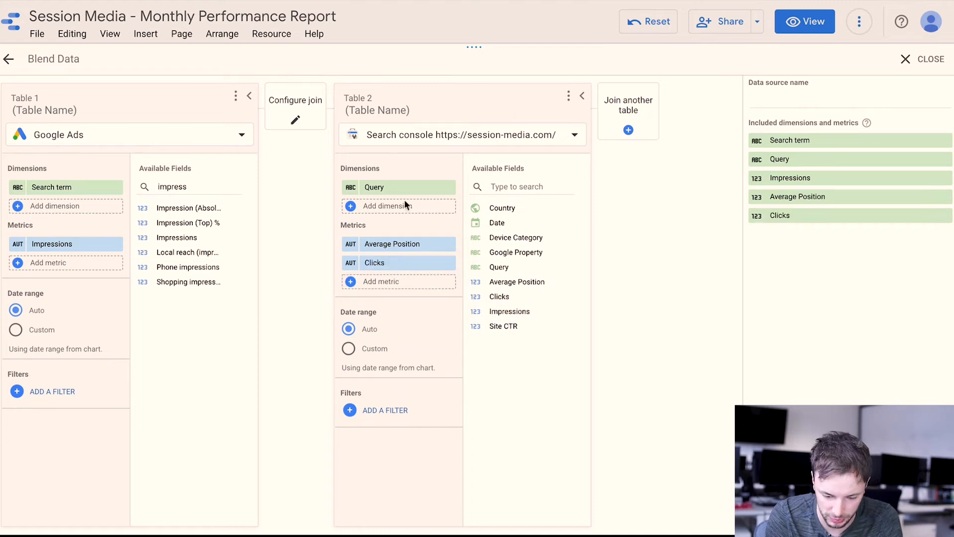
Configure a left outer join matching Search term in Table 1 to Query in Table 2, and save the blend.
click(308, 106)
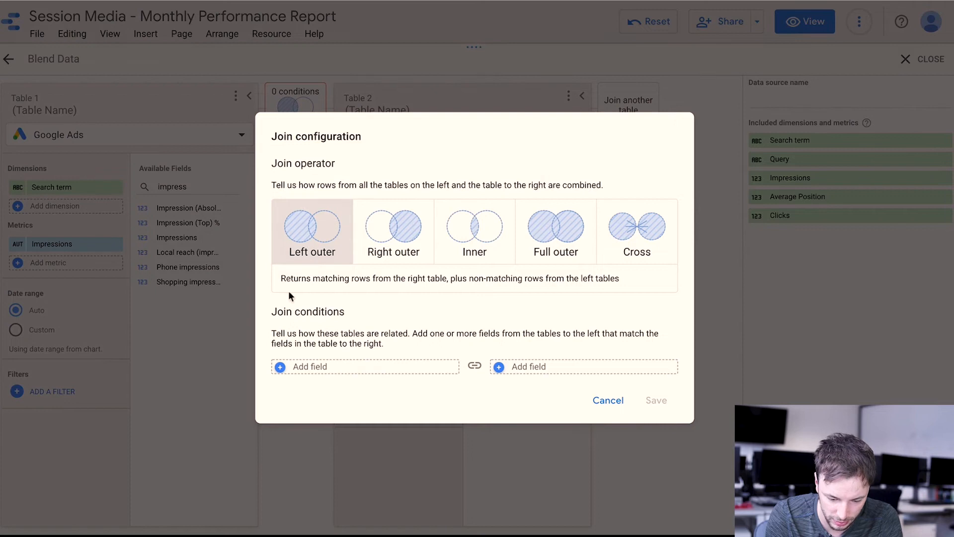
click(295, 367)
click(374, 370)
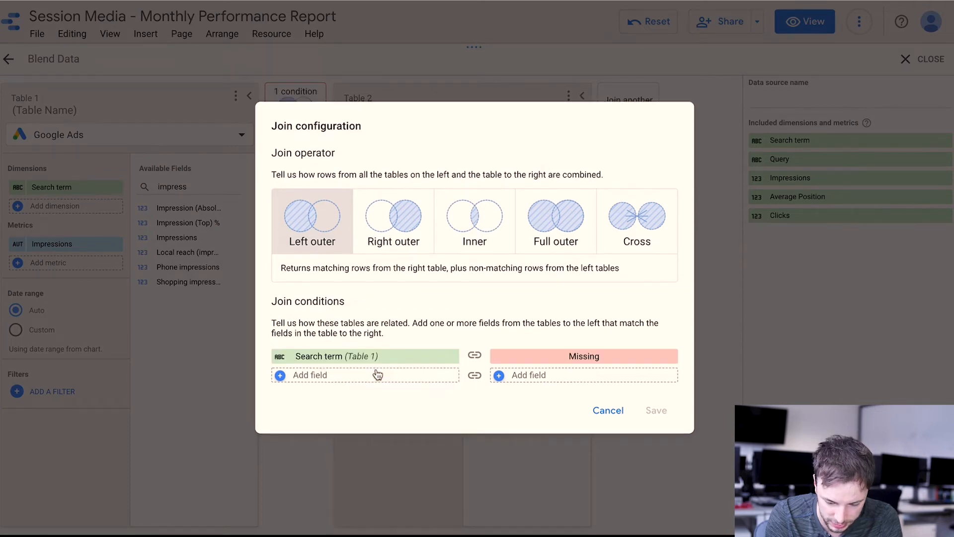
click(529, 375)
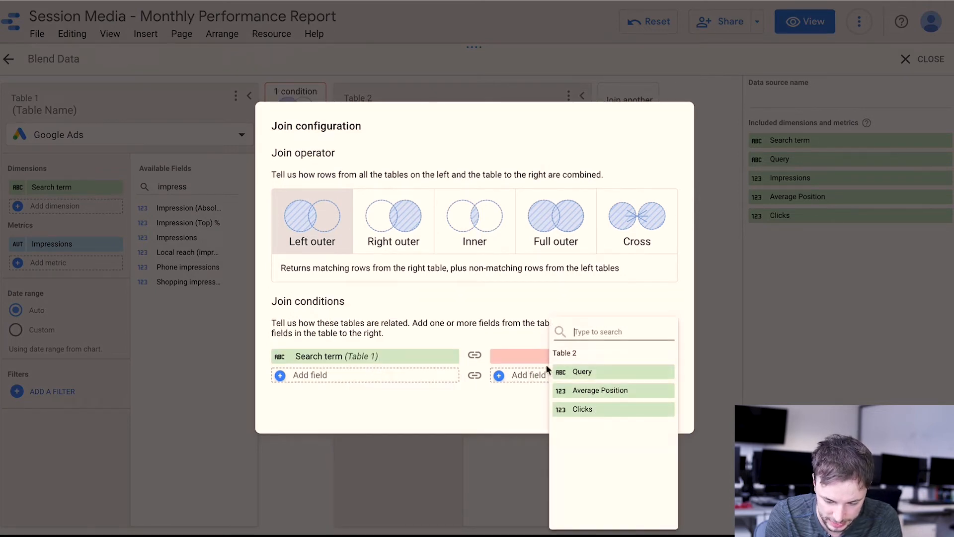
click(576, 371)
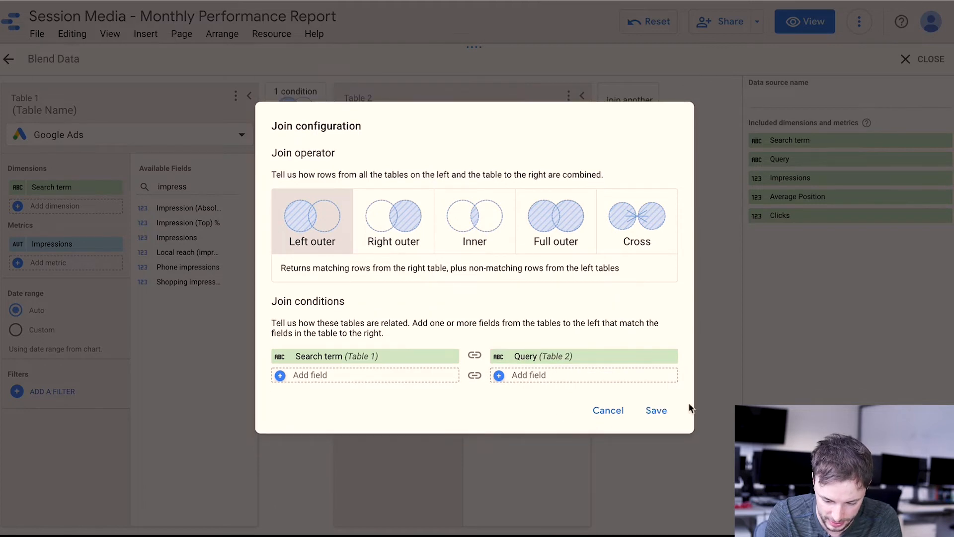
click(656, 411)
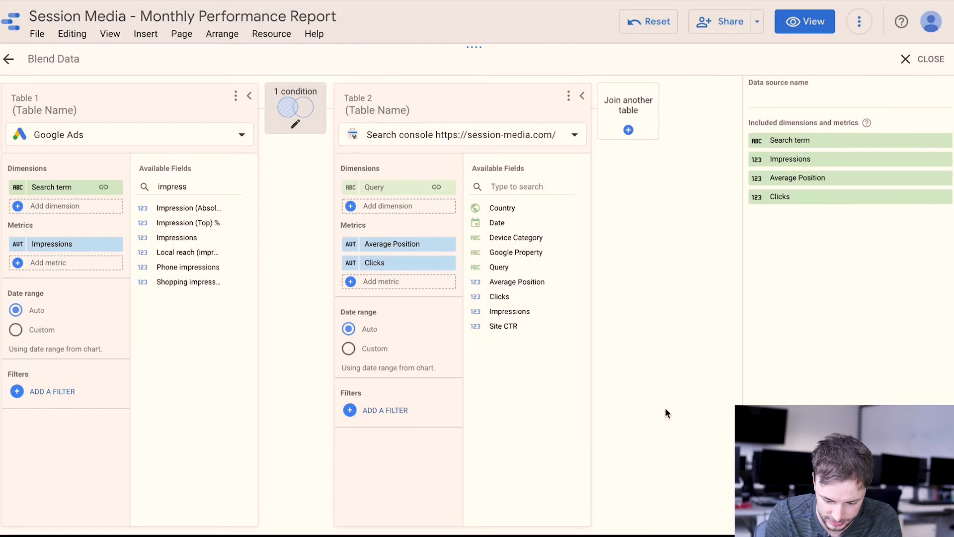
click(927, 520)
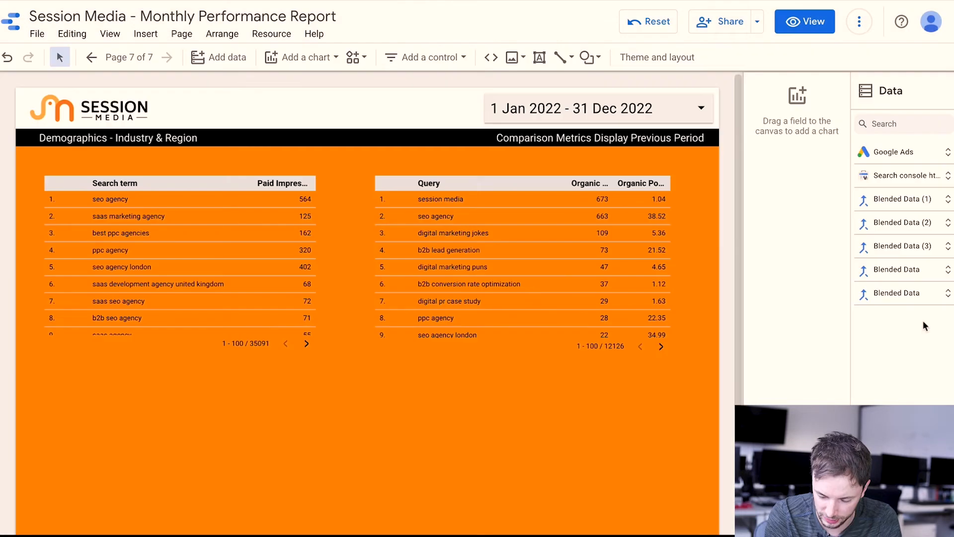
Create a table of Search term and Impressions from the new blend below the existing tables, and widen it to span both.
click(927, 296)
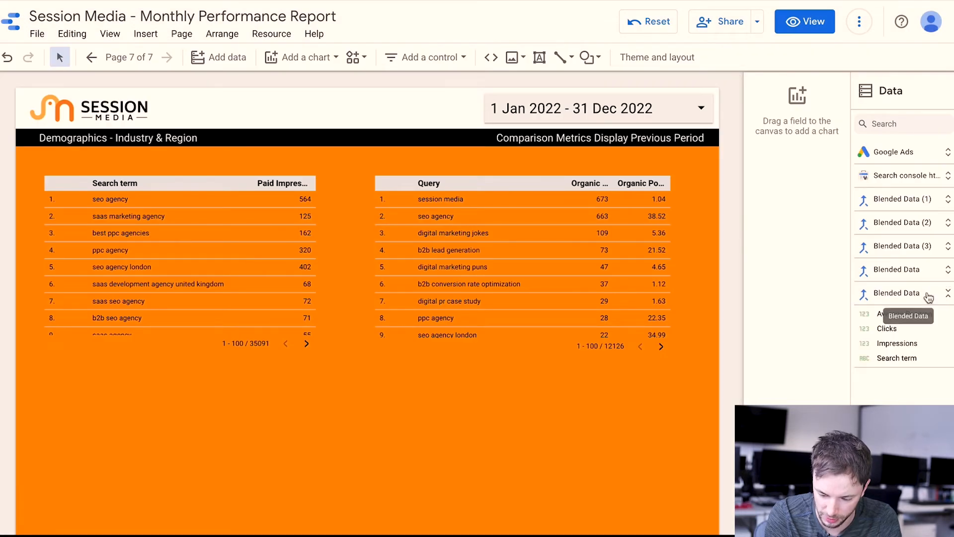
drag(895, 358, 280, 427)
drag(73, 390, 73, 390)
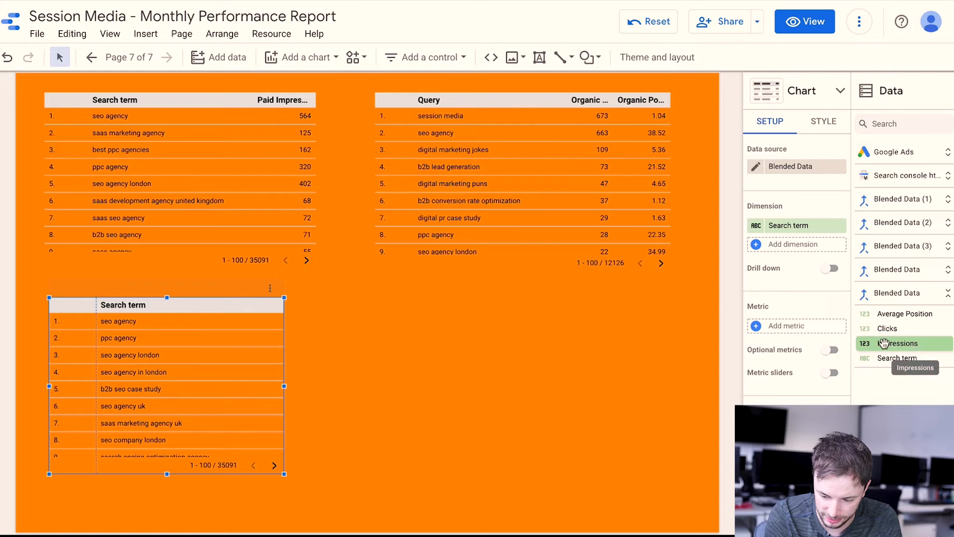
drag(885, 343, 778, 326)
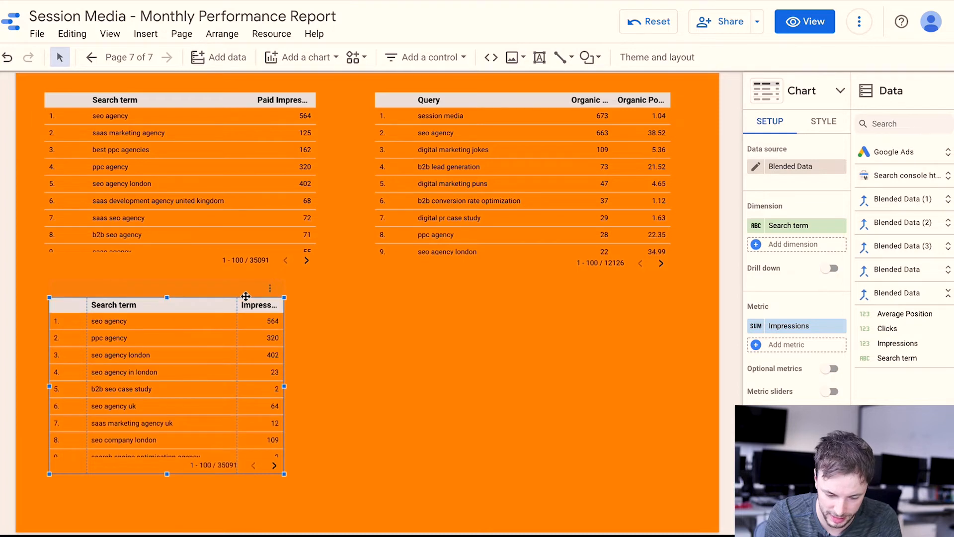
drag(295, 392, 671, 387)
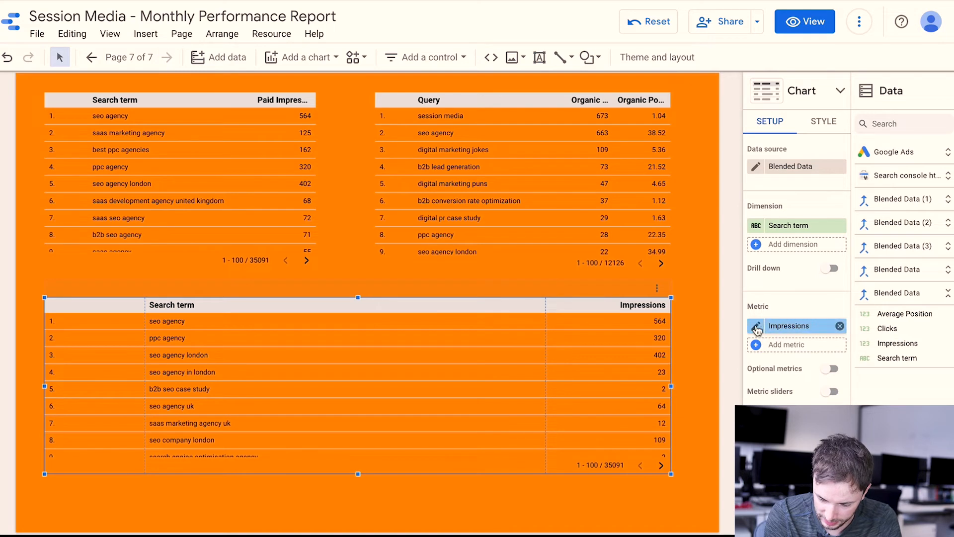
Rename the blended table's Impressions metric to Paid Impressions.
click(769, 327)
text(Paid Impressions)
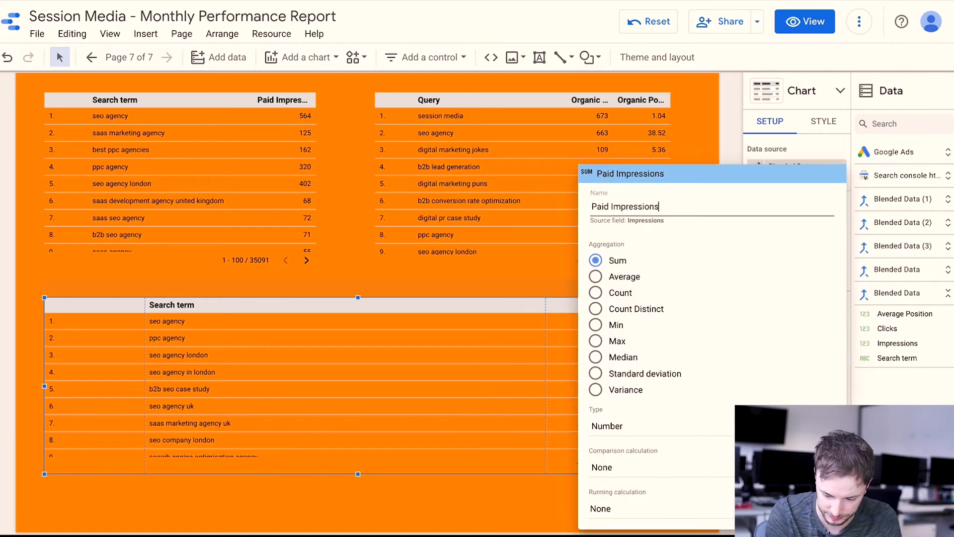
click(523, 276)
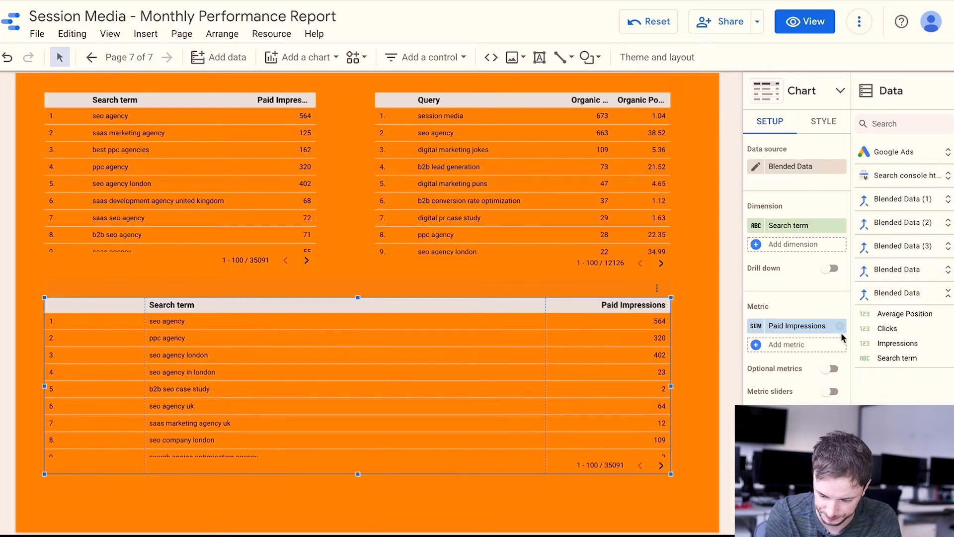
Add the Clicks metric to the blended table and rename it Organic Clicks.
drag(892, 331, 792, 345)
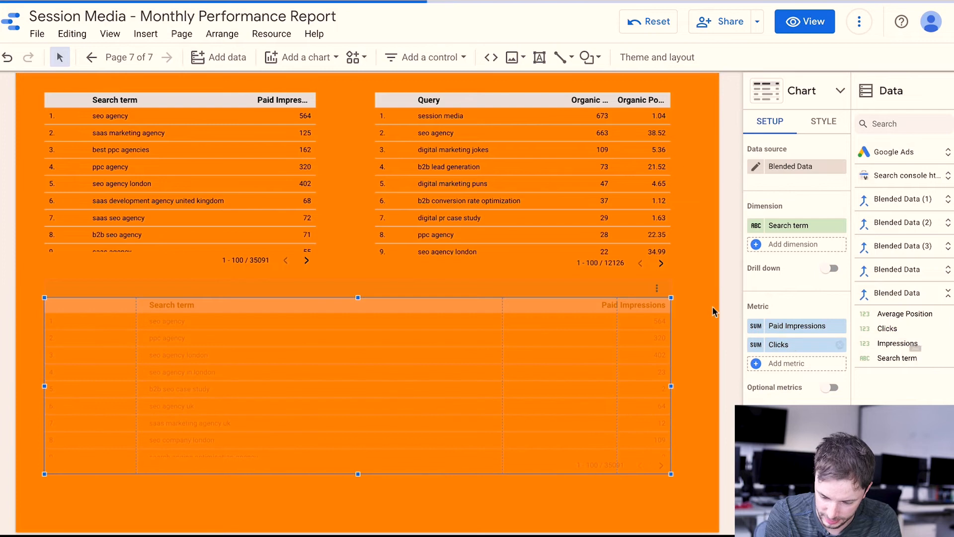
click(758, 344)
key(BackSpace)
text(Organic Clicks)
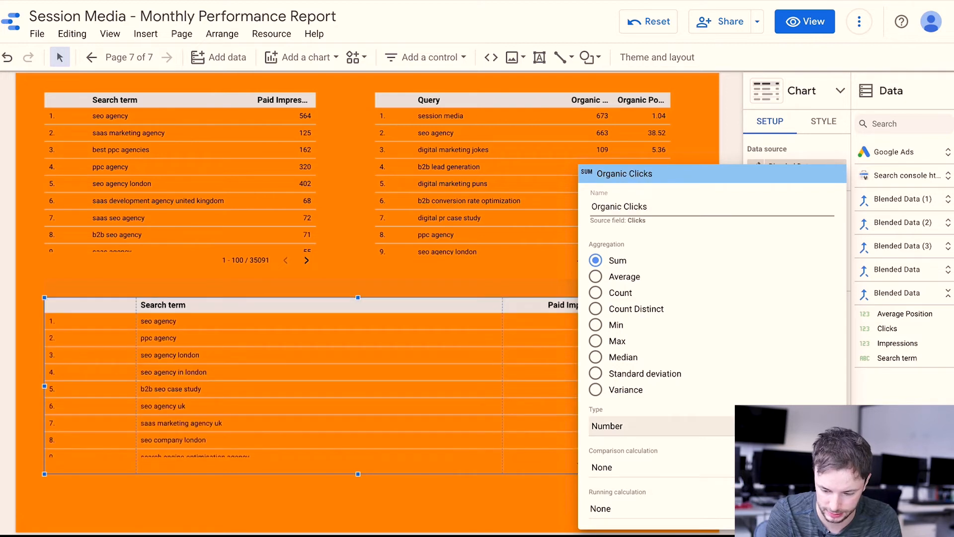
click(923, 386)
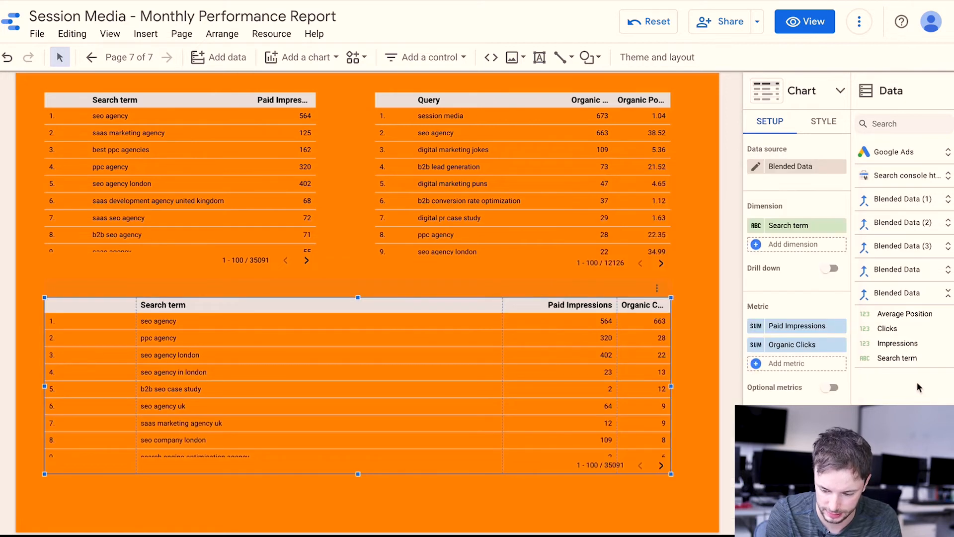
Add the Average Position metric to the blended table and rename it Organic Rankings.
drag(889, 314, 777, 373)
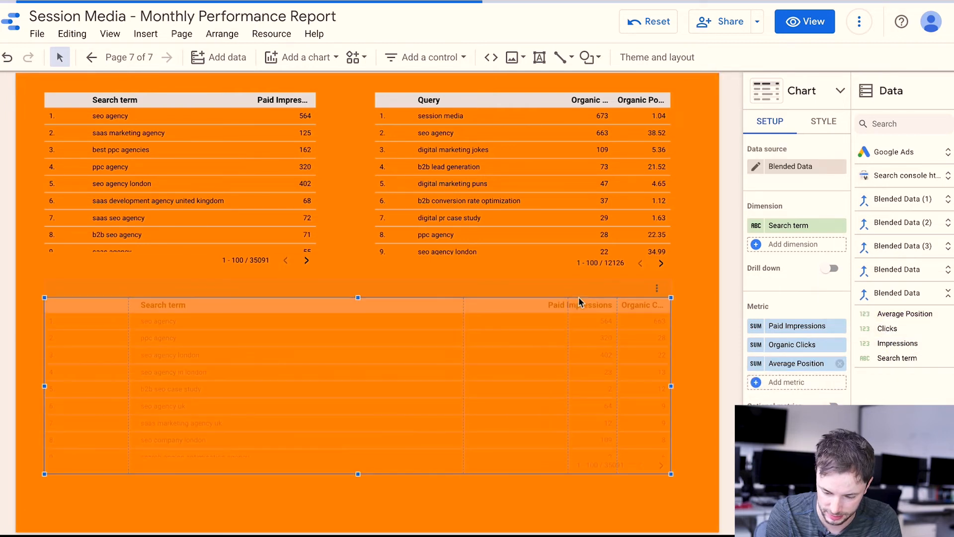
click(760, 363)
text(Organic Rankings)
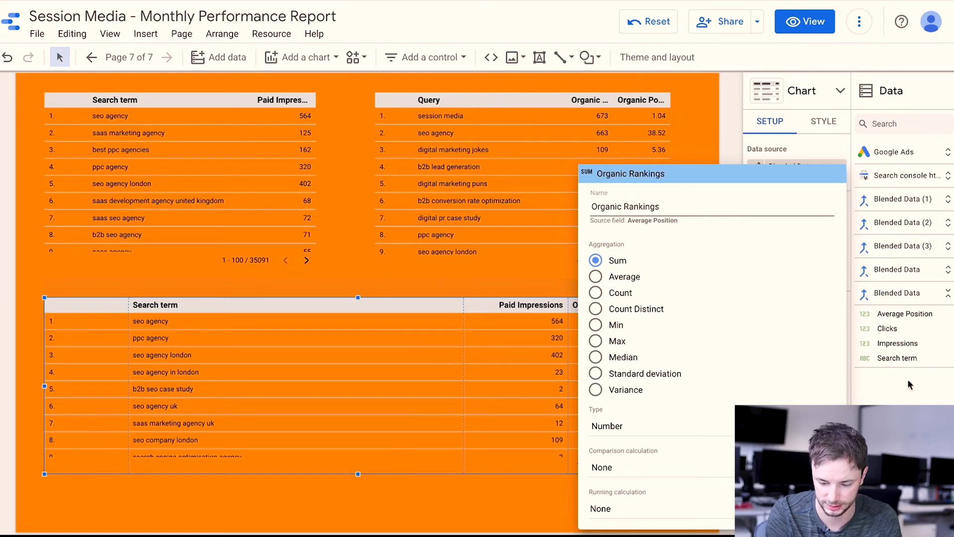
click(910, 385)
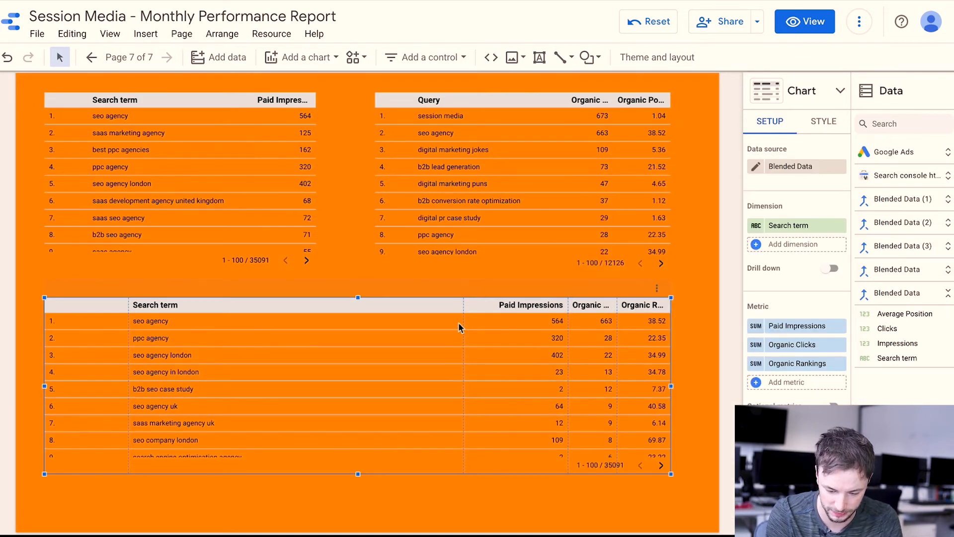
Resize the blended table's columns, narrowing Search term and Paid Impressions so the Organic Clicks and Organic Rankings headers fit in full.
drag(463, 322, 261, 320)
drag(568, 333, 381, 329)
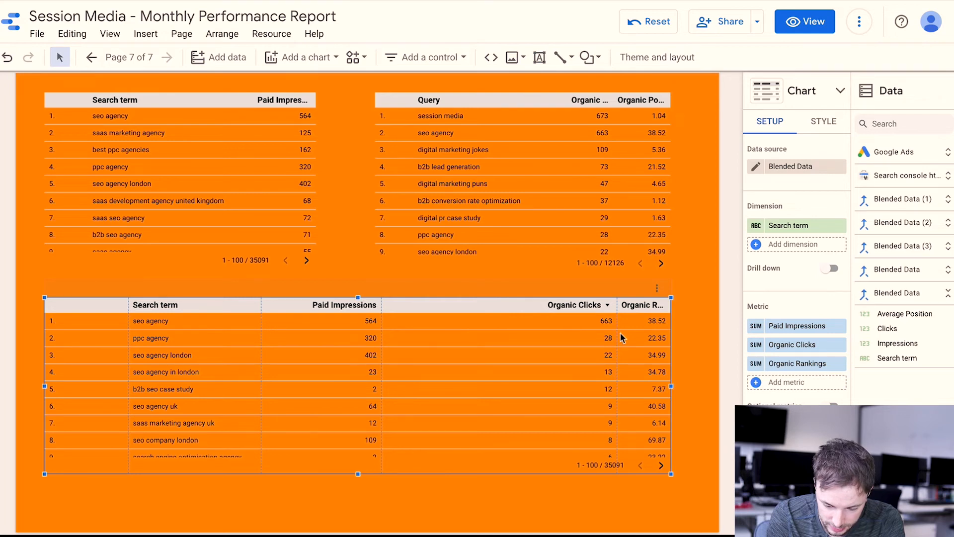
right_click(603, 336)
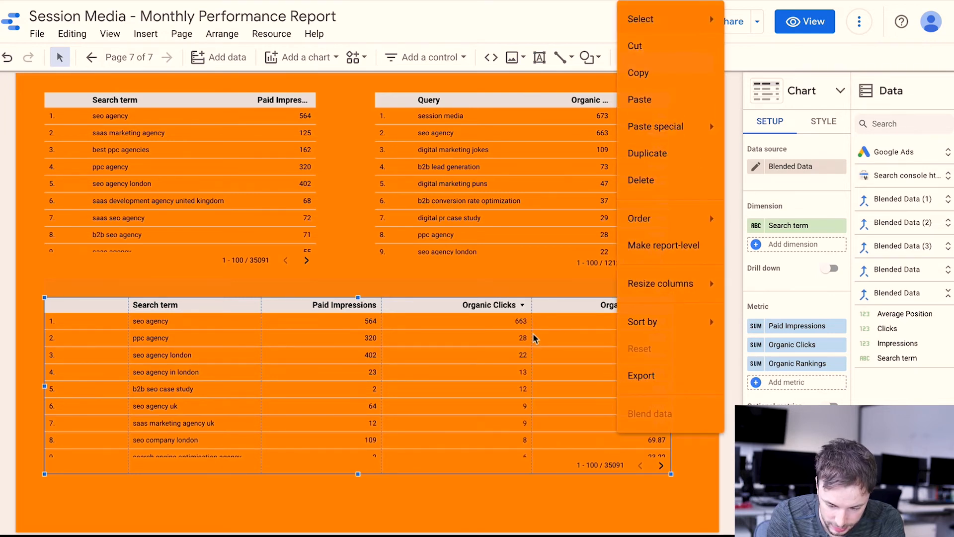
click(730, 341)
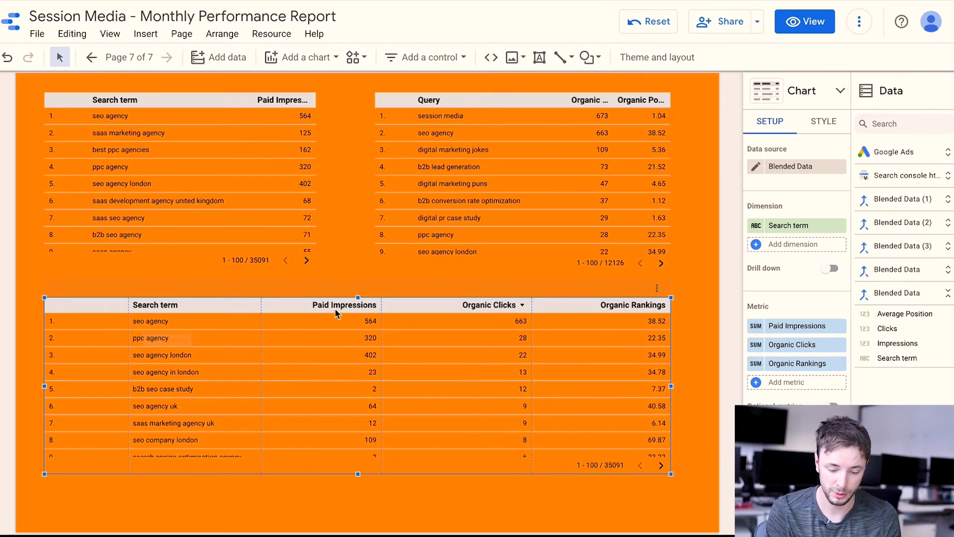
Rename the blended table's Paid Impressions metric to Revenue.
click(757, 328)
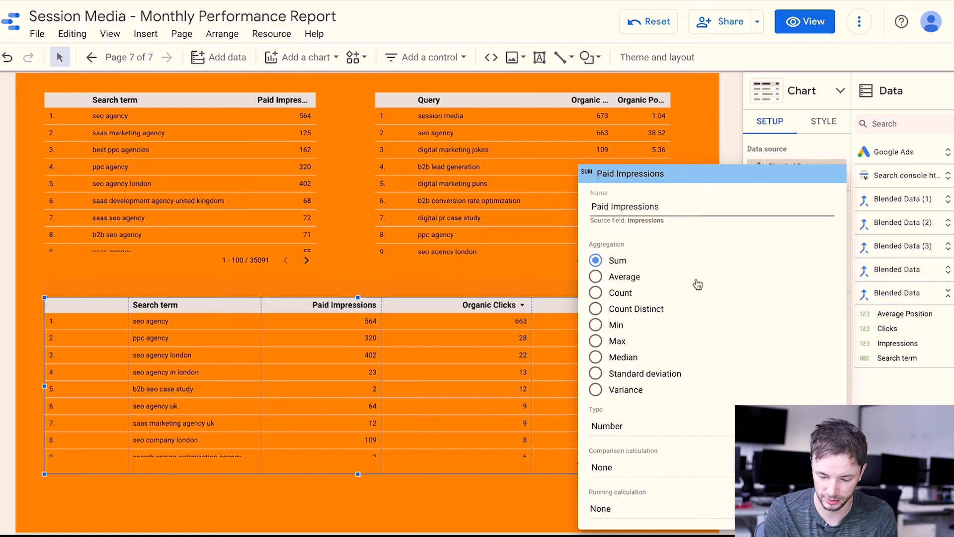
drag(673, 208, 580, 198)
text(Revenue)
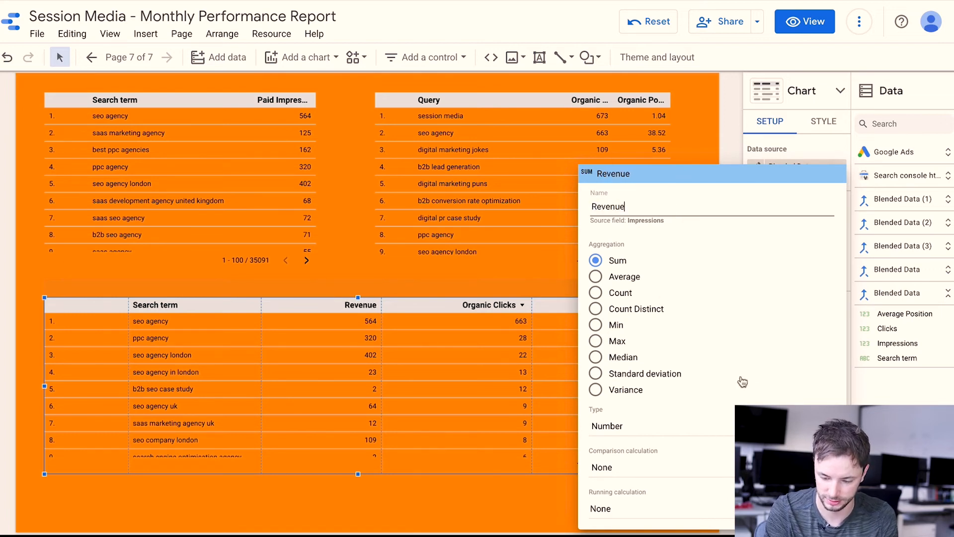
click(729, 124)
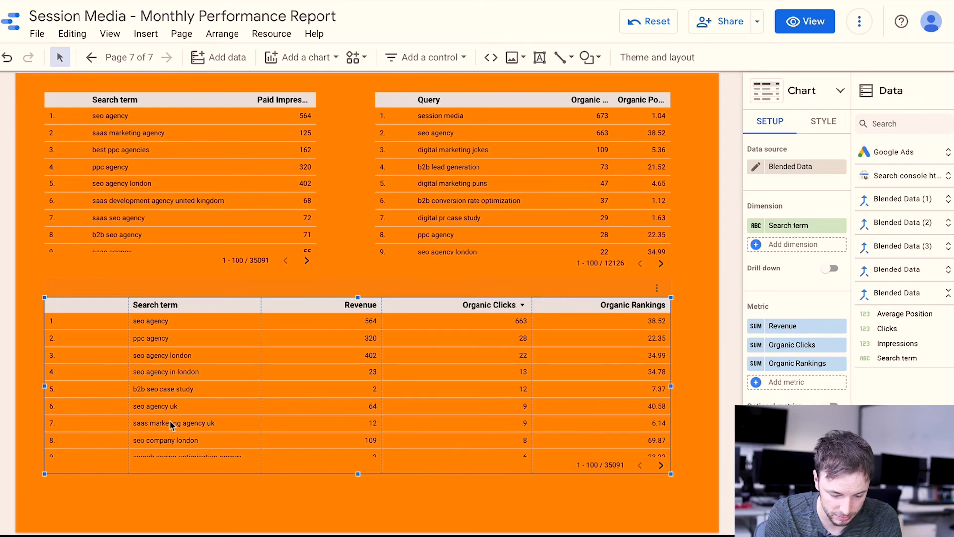
scroll(175, 392, up, 1)
scroll(177, 384, down, 1)
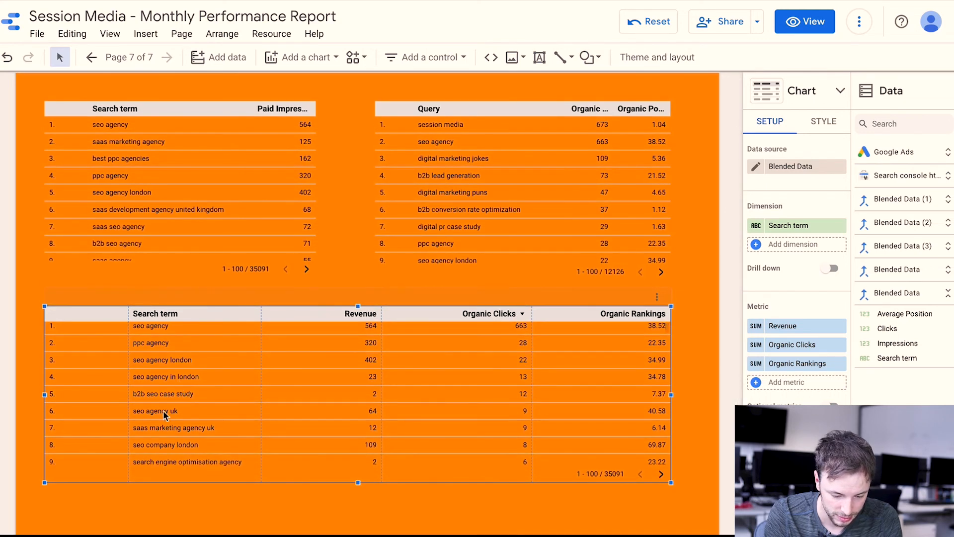
scroll(156, 434, up, 1)
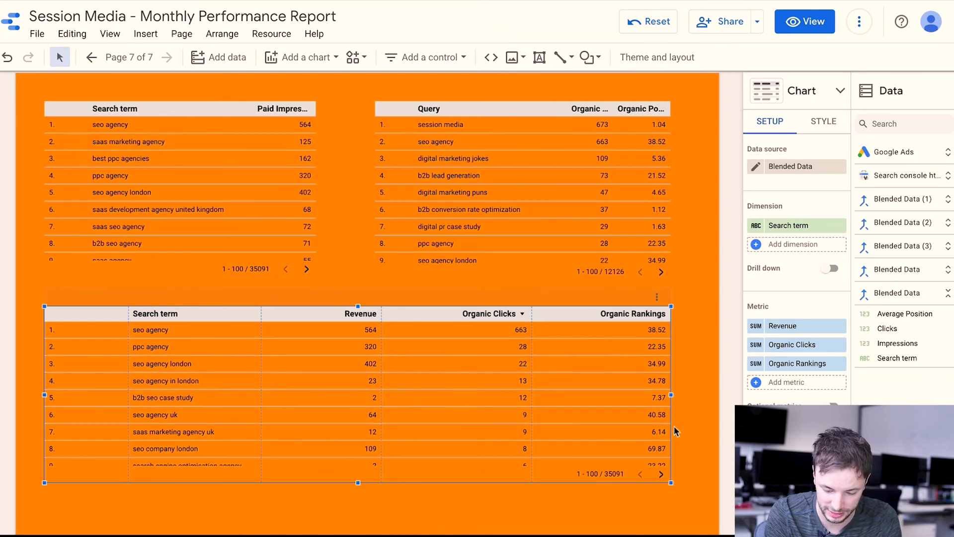
scroll(656, 431, down, 1)
scroll(656, 432, up, 1)
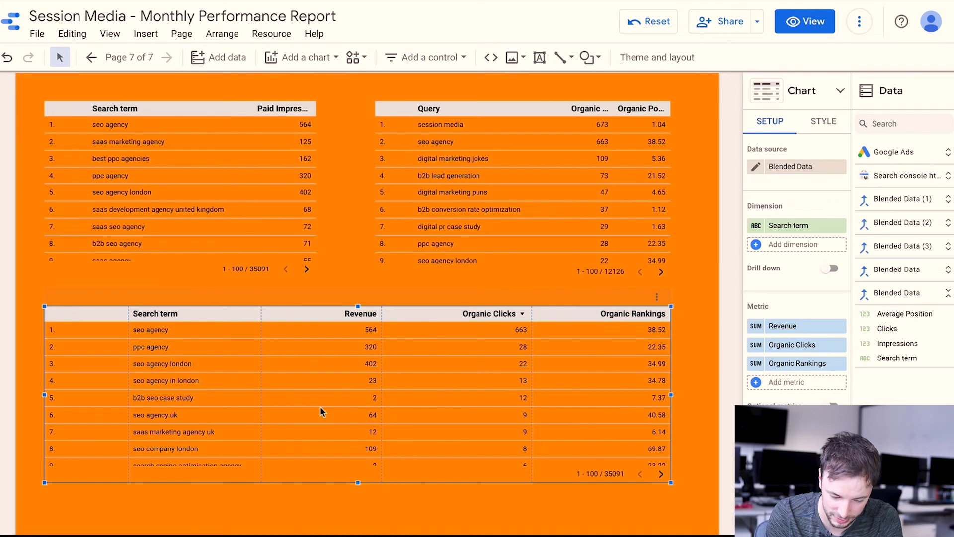
scroll(320, 407, up, 1)
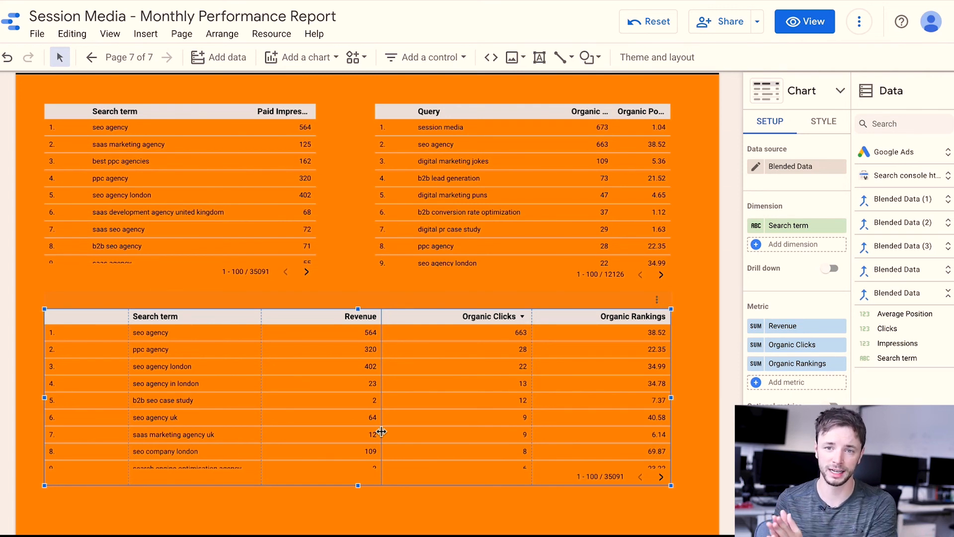
Delete the separate Search term and Query tables above the blended table.
click(236, 254)
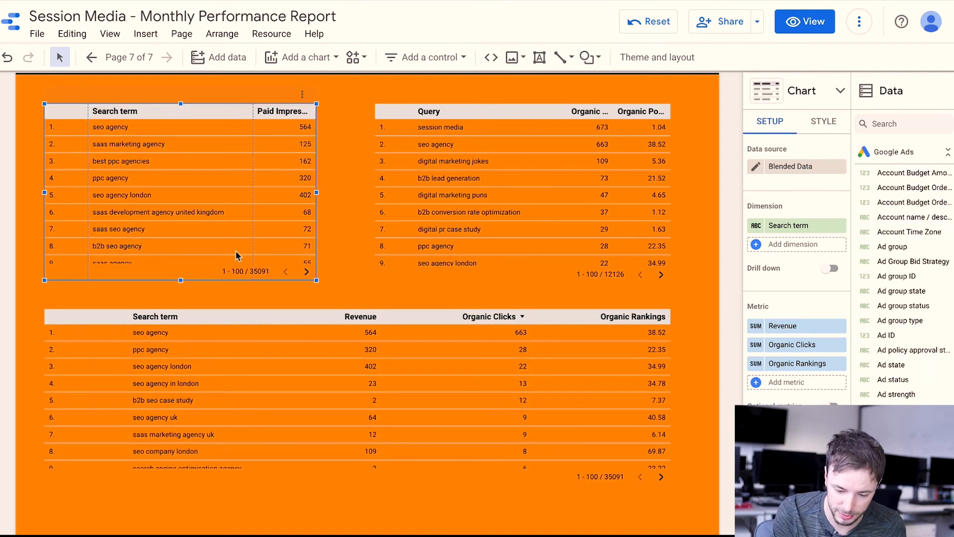
key(Delete)
click(420, 201)
key(Delete)
Move the blended table up beneath the page header and remove its Organic Clicks metric.
drag(366, 394, 369, 207)
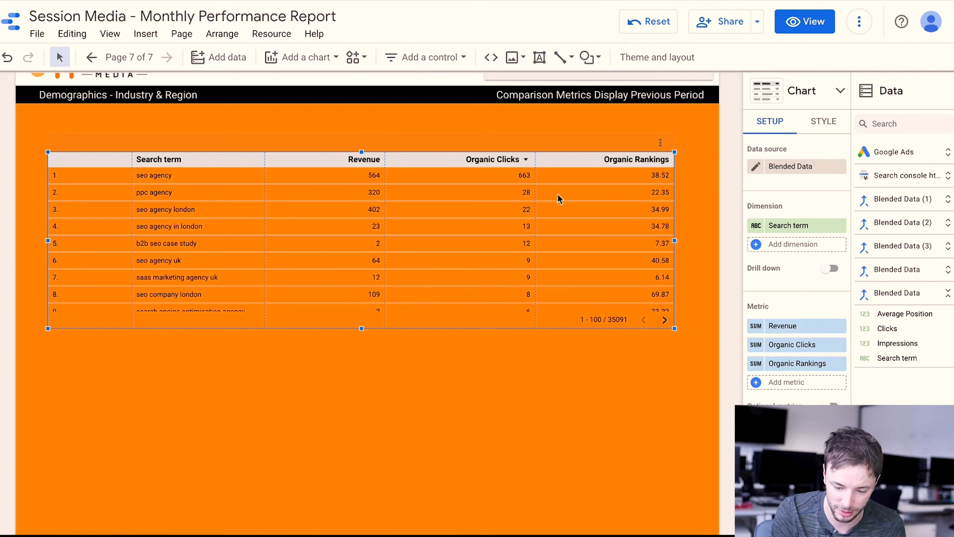
click(841, 345)
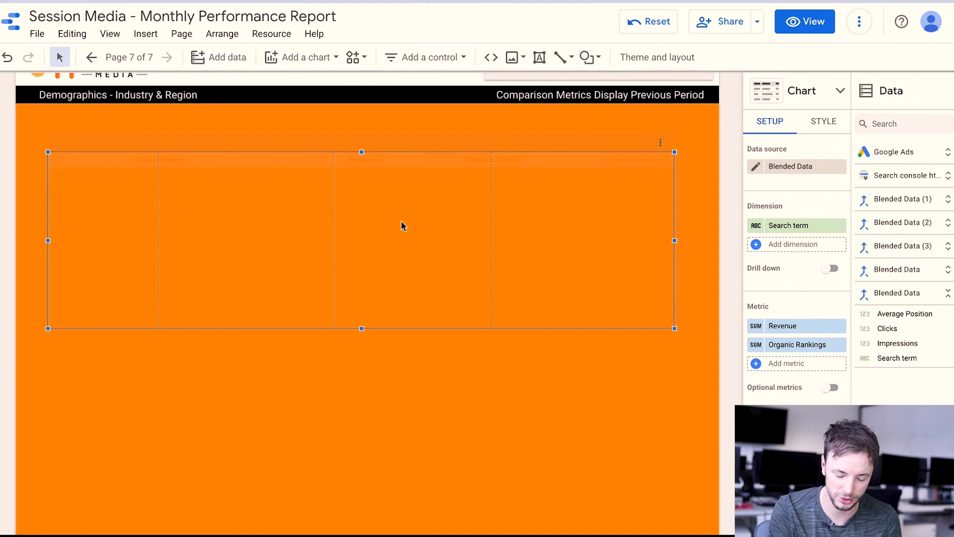
scroll(386, 230, up, 1)
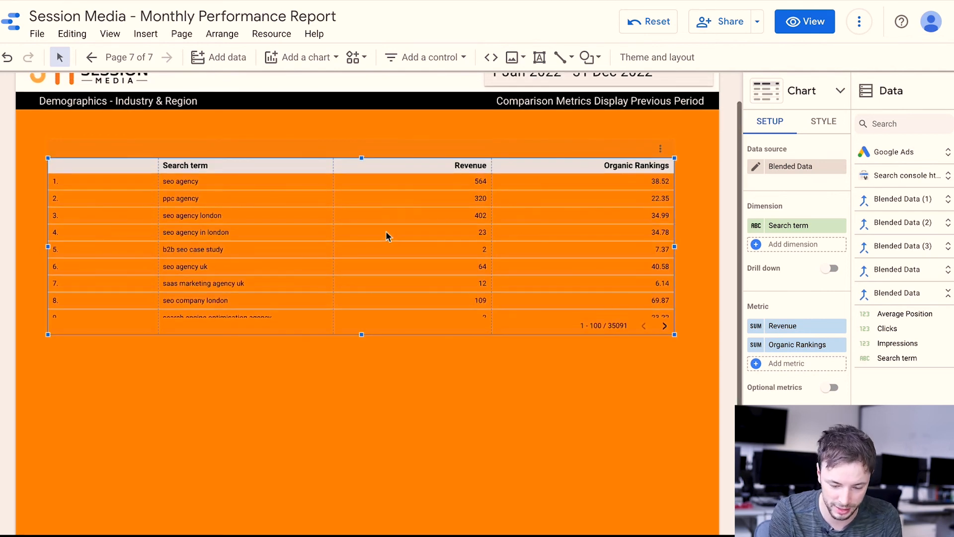